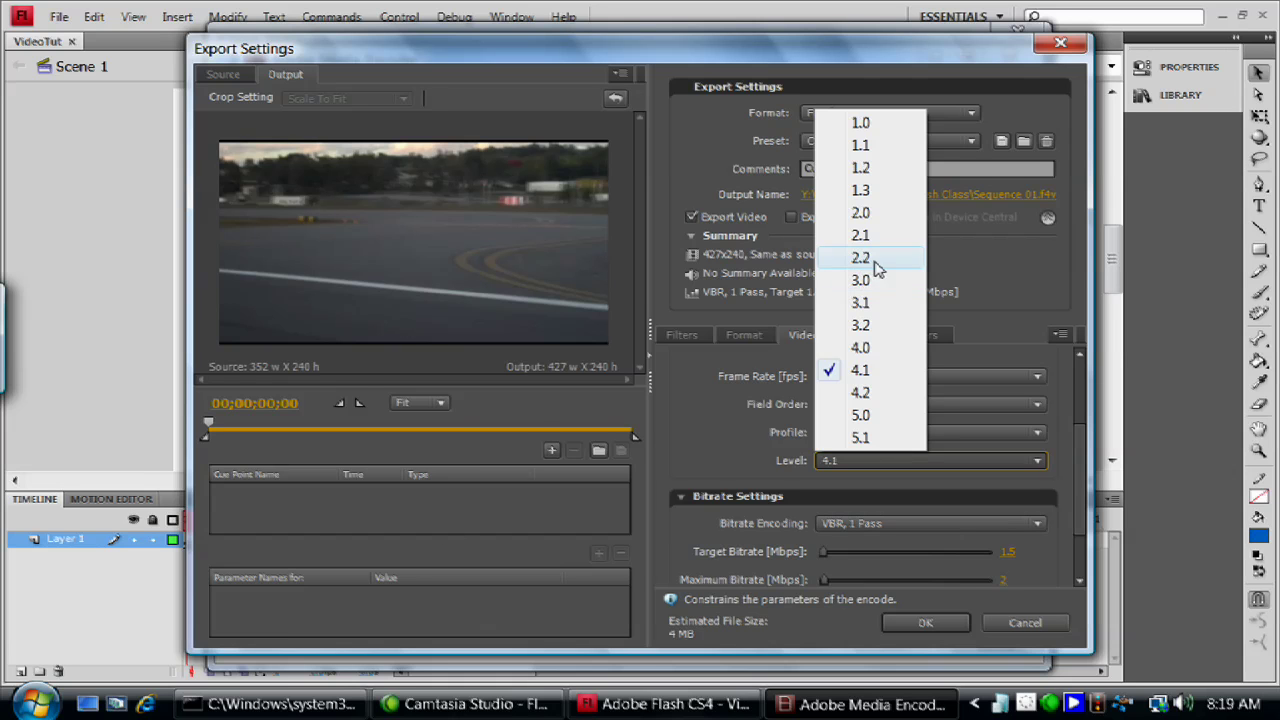
Try the video encoding levels 2.0, 1.0 and 5.1 to compare their effect on the output
{"action": "left_click", "coordinate": [864, 212]}
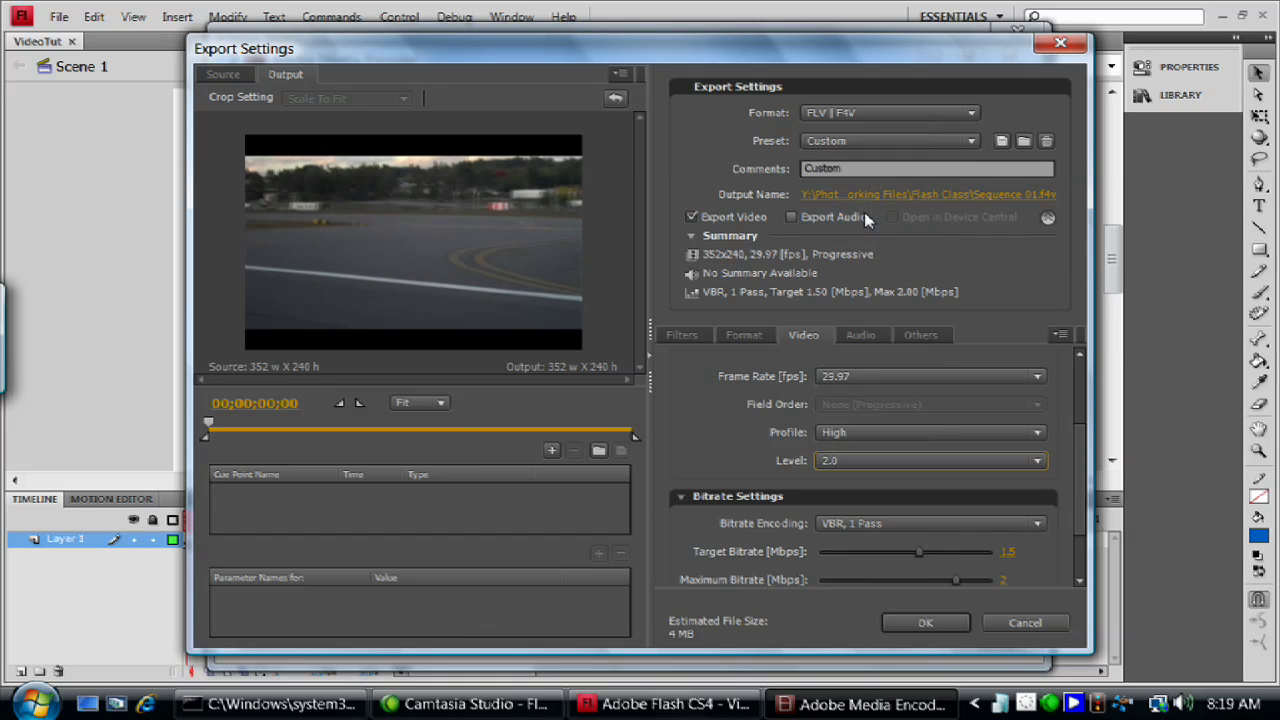
{"action": "left_click", "coordinate": [878, 470]}
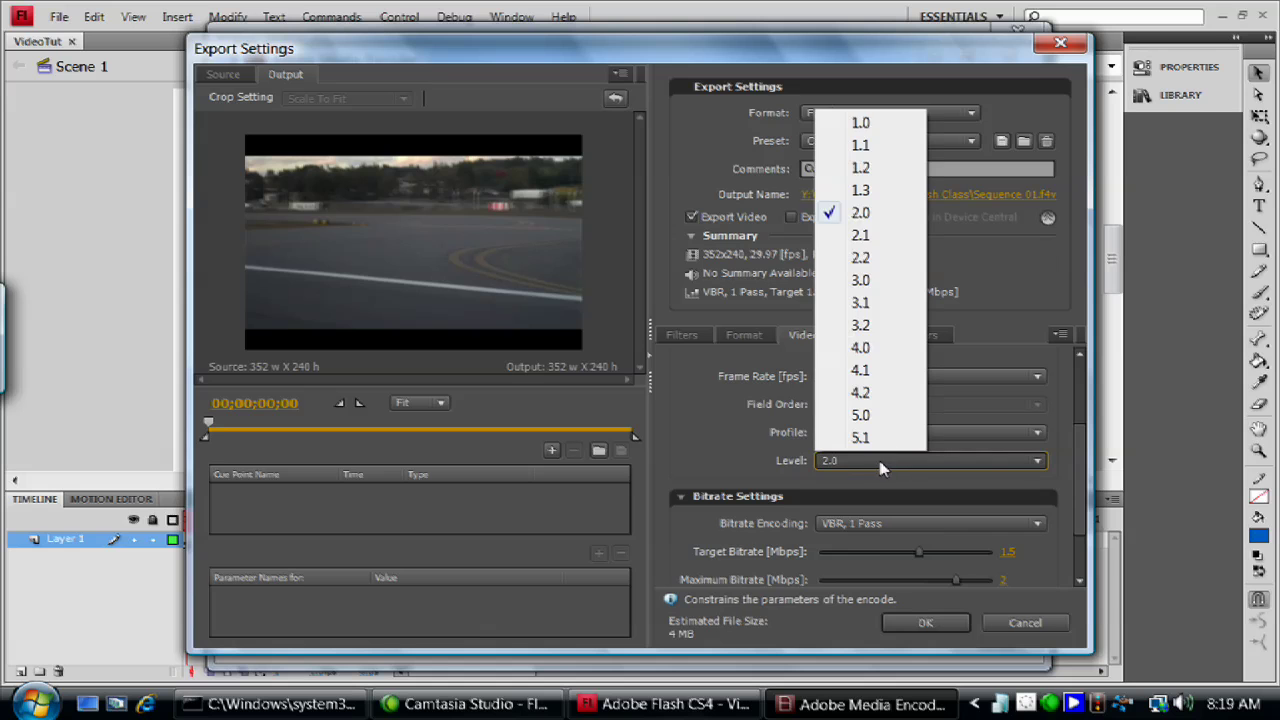
{"action": "left_click", "coordinate": [868, 120]}
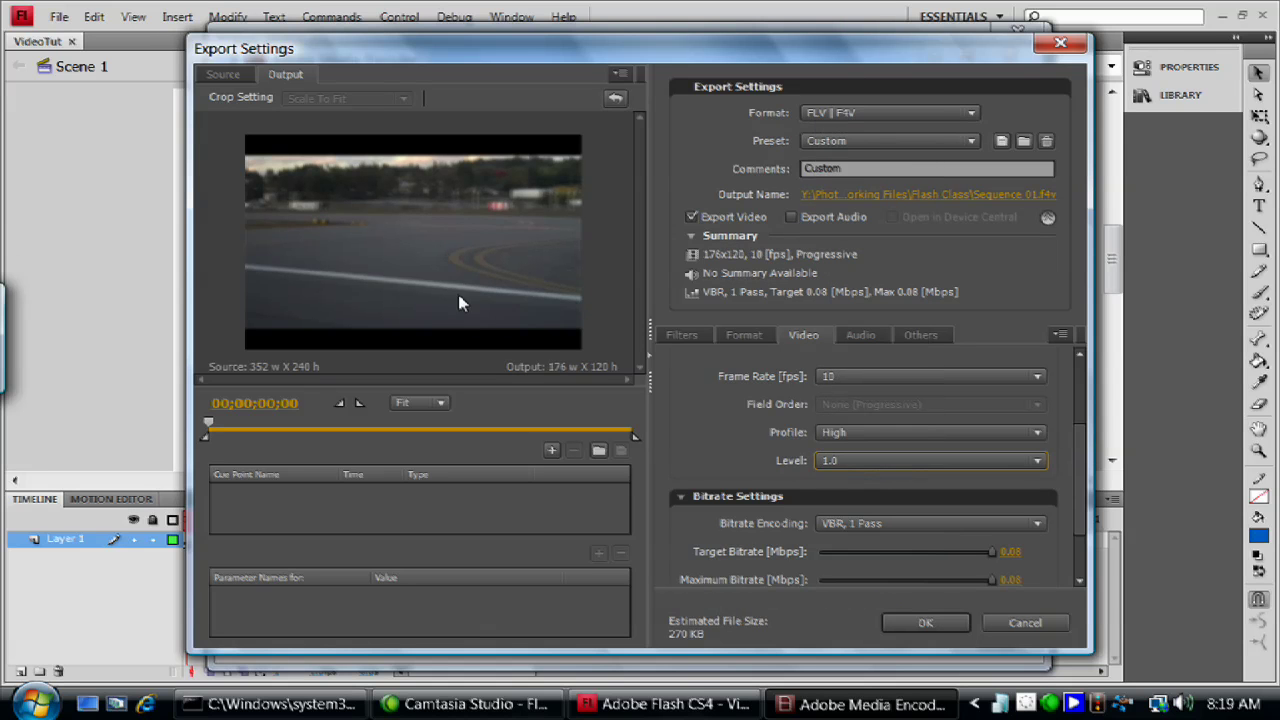
{"action": "left_click", "coordinate": [872, 460]}
{"action": "left_click", "coordinate": [862, 440]}
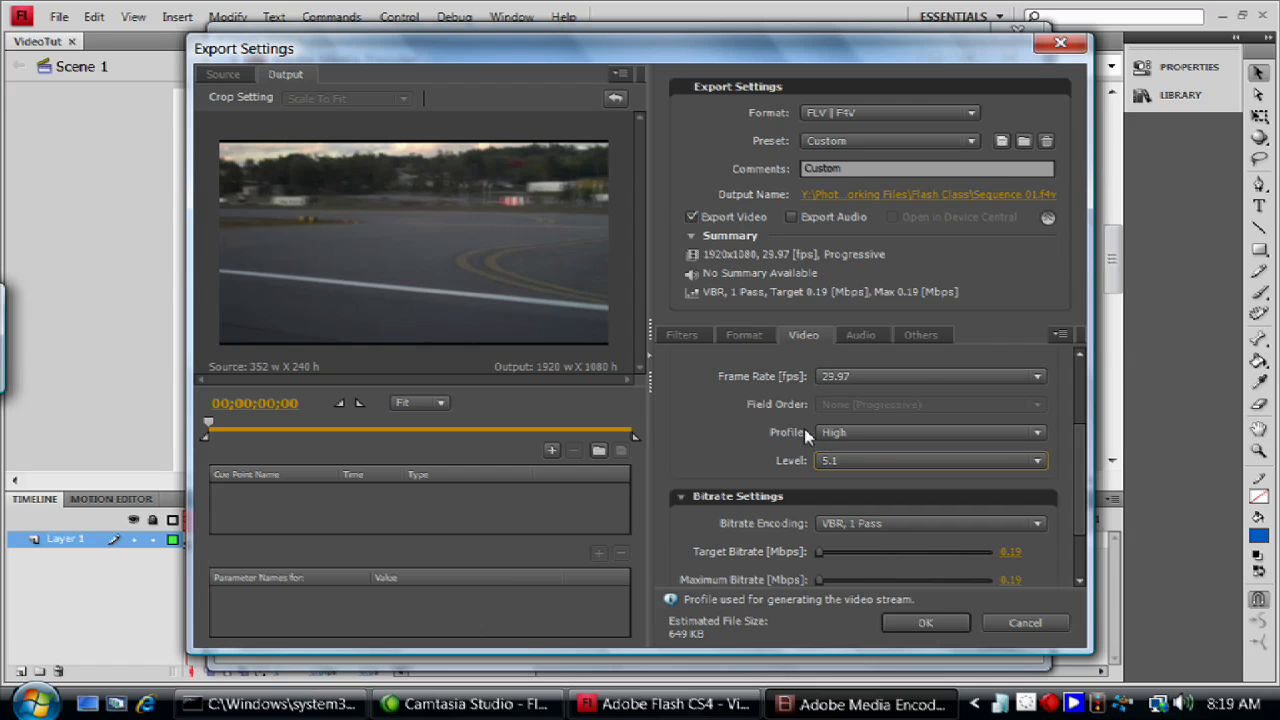
Try video level 2.0 once more and settle on level 4.0
{"action": "left_click", "coordinate": [864, 462]}
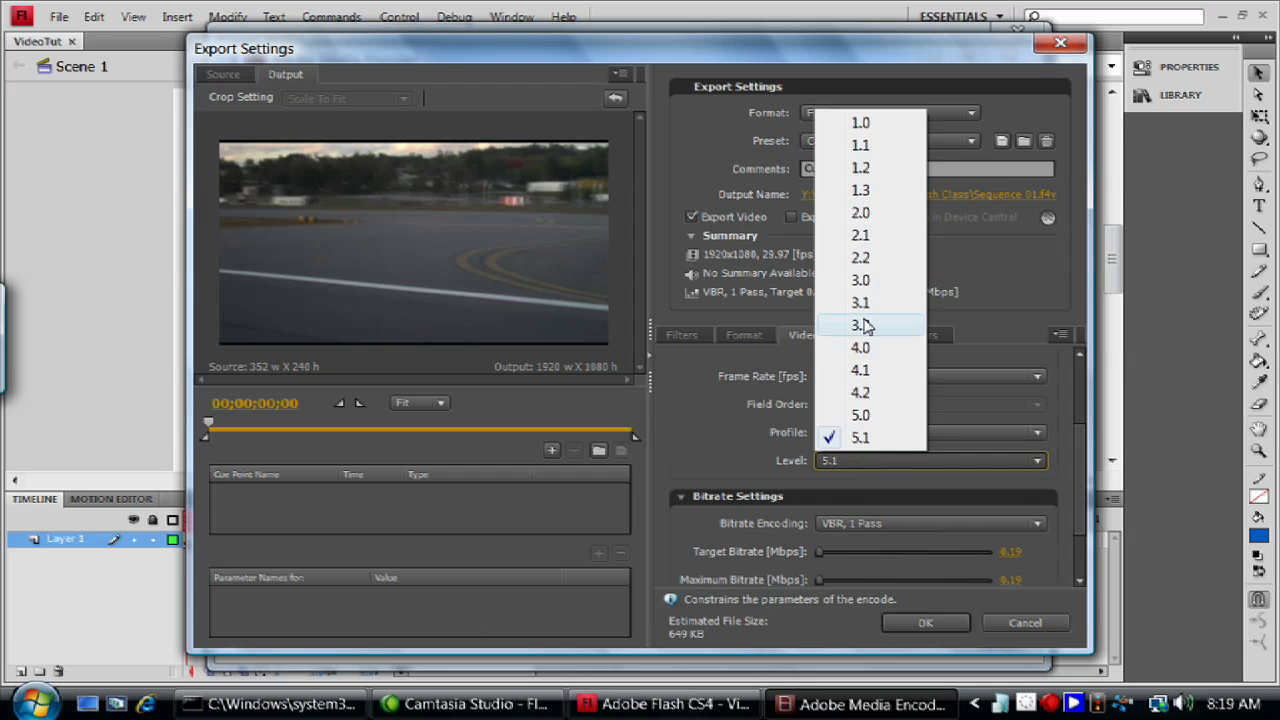
{"action": "left_click", "coordinate": [862, 213]}
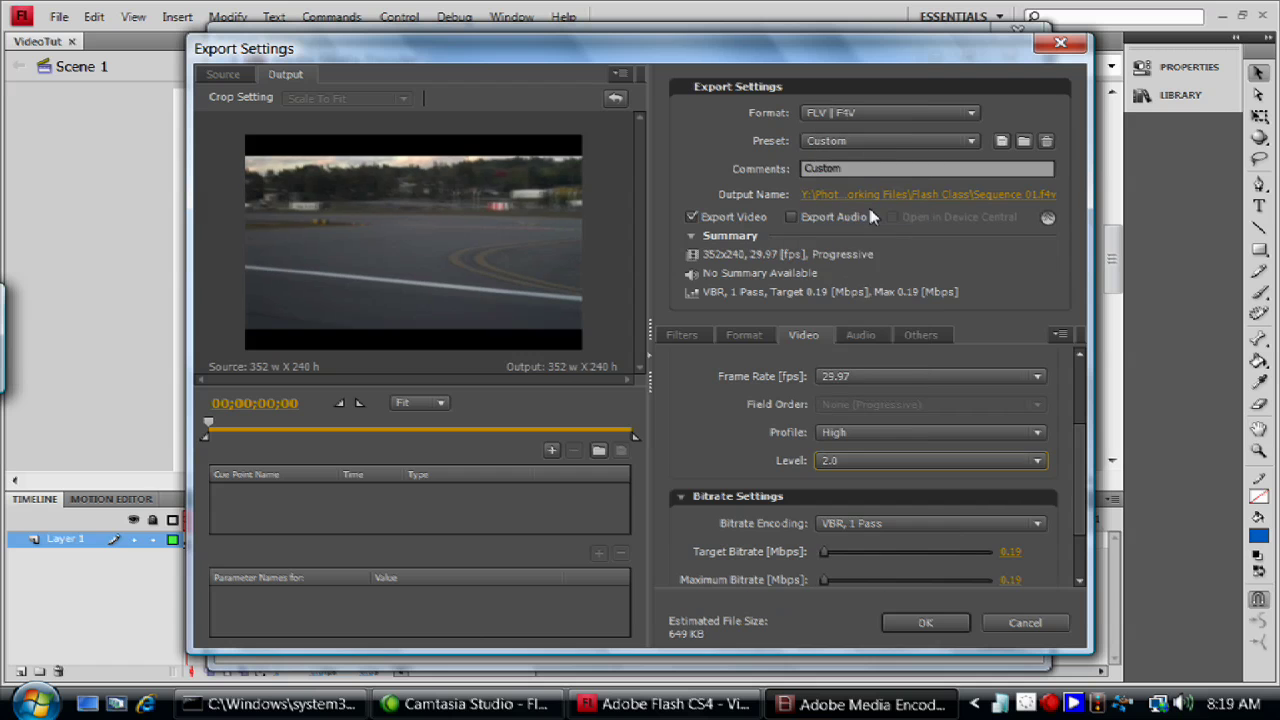
{"action": "left_click", "coordinate": [858, 461]}
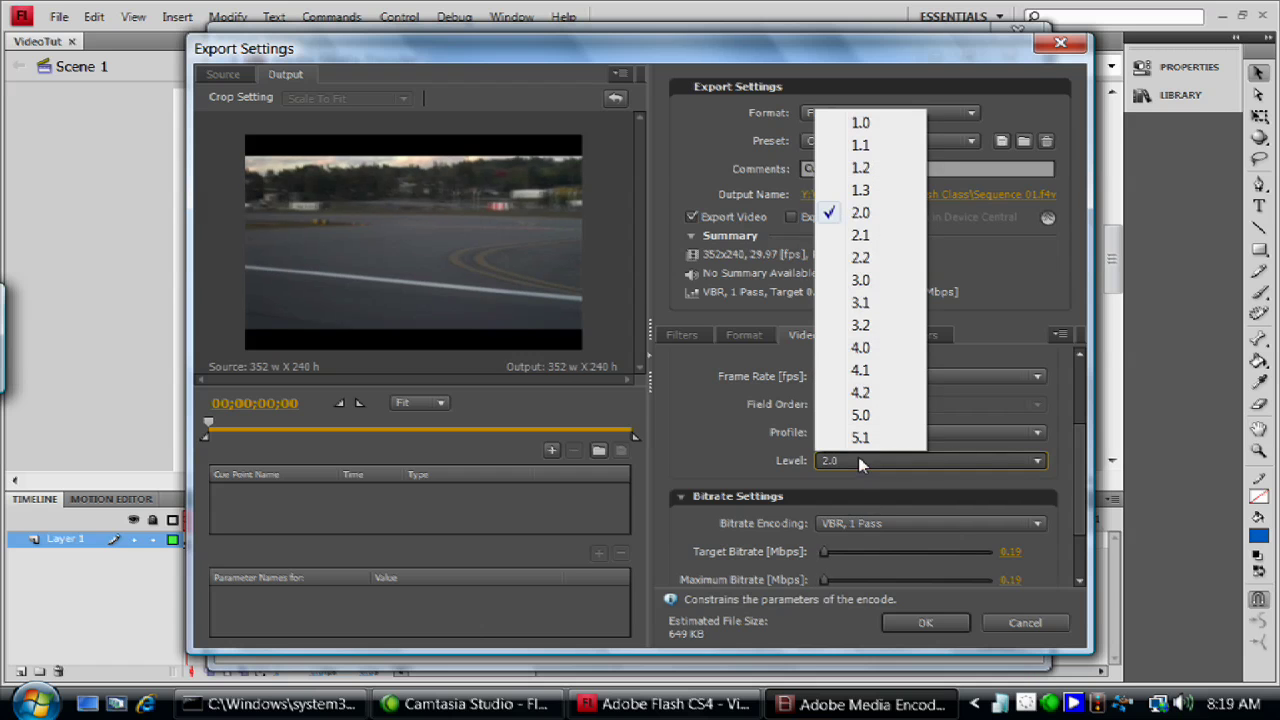
{"action": "left_click", "coordinate": [862, 348]}
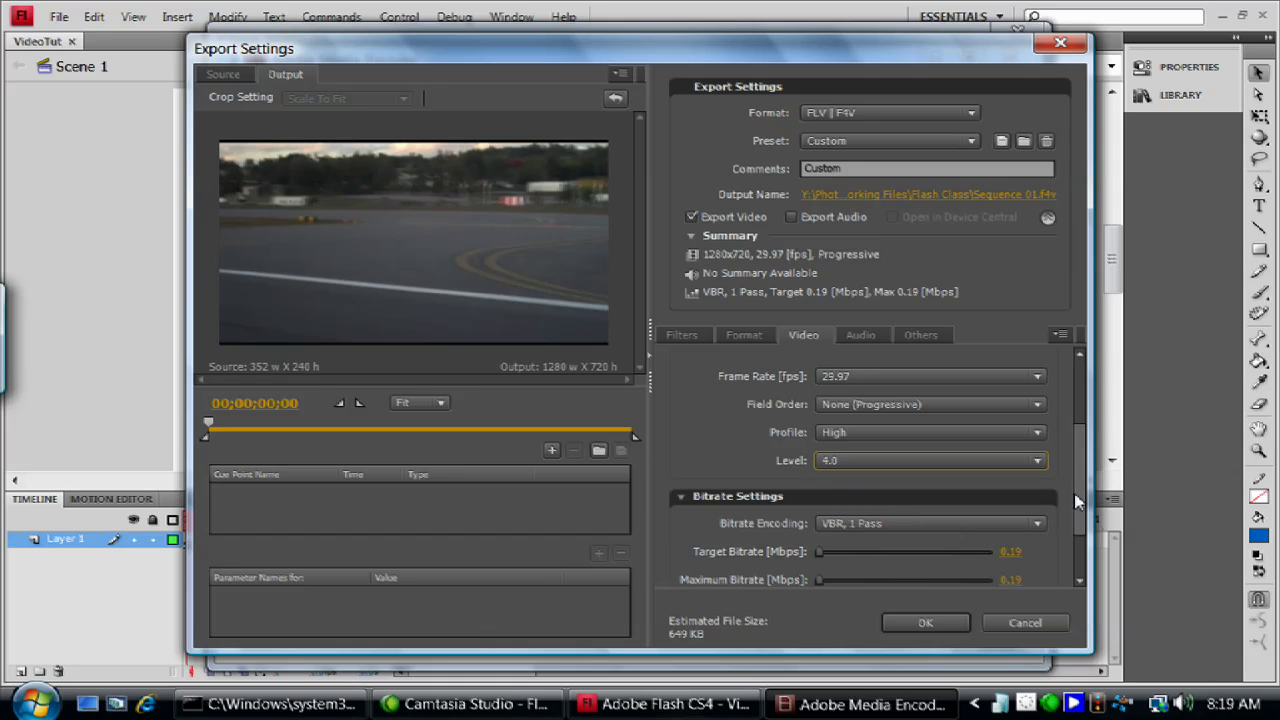
Keep VBR, 1 Pass encoding and set the target bitrate to about 4.21 Mbps and the maximum bitrate to about 9.23 Mbps
{"action": "scroll", "coordinate": [1076, 493], "scroll_direction": "down", "scroll_amount": 3}
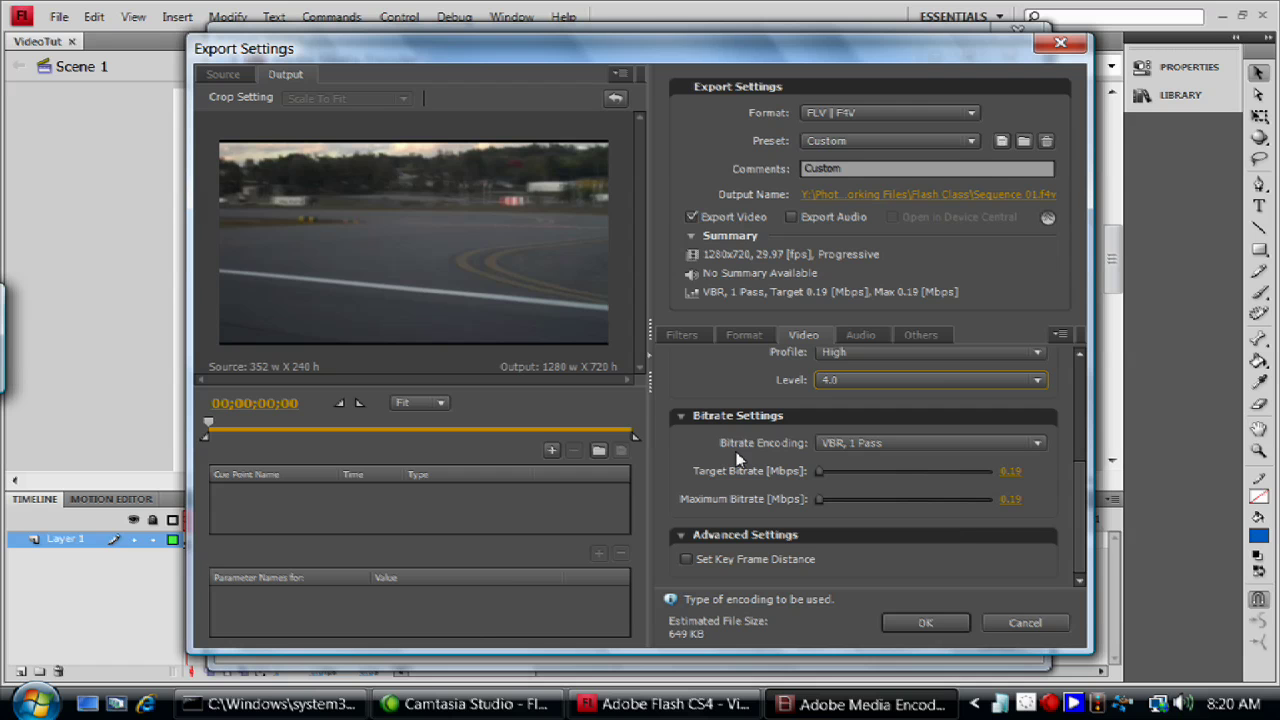
{"action": "left_click", "coordinate": [826, 444]}
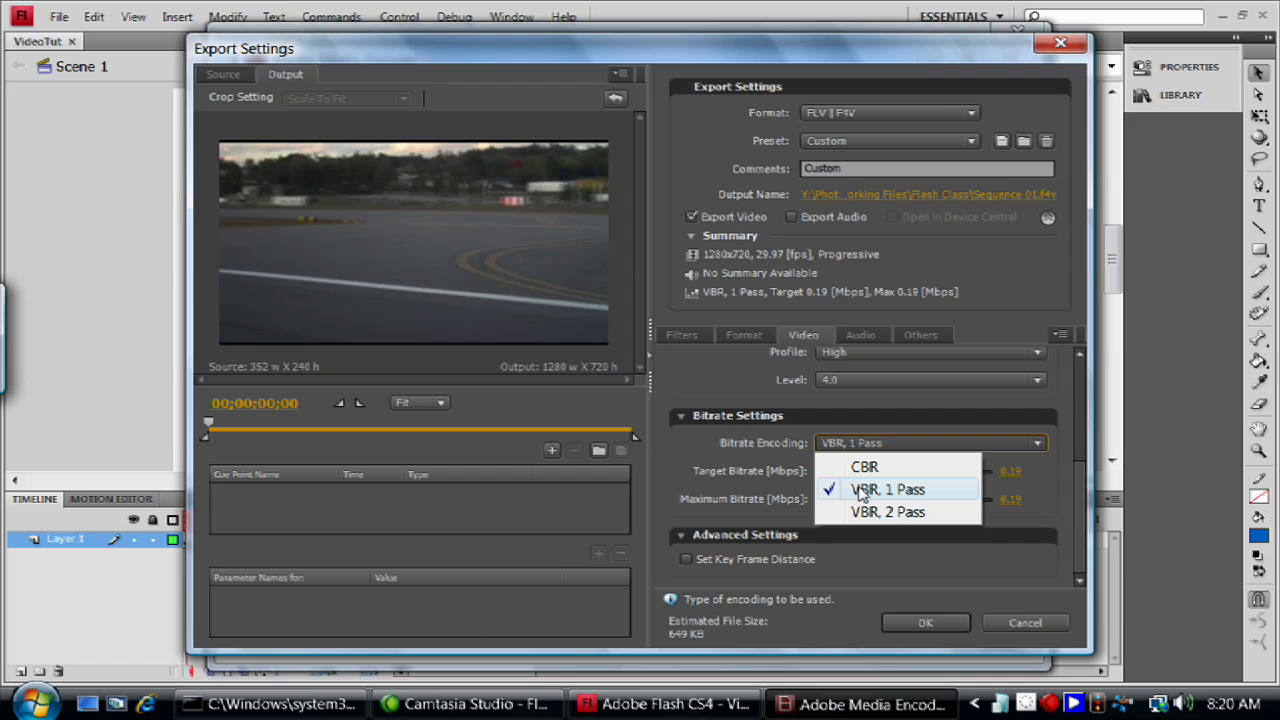
{"action": "left_click", "coordinate": [728, 466]}
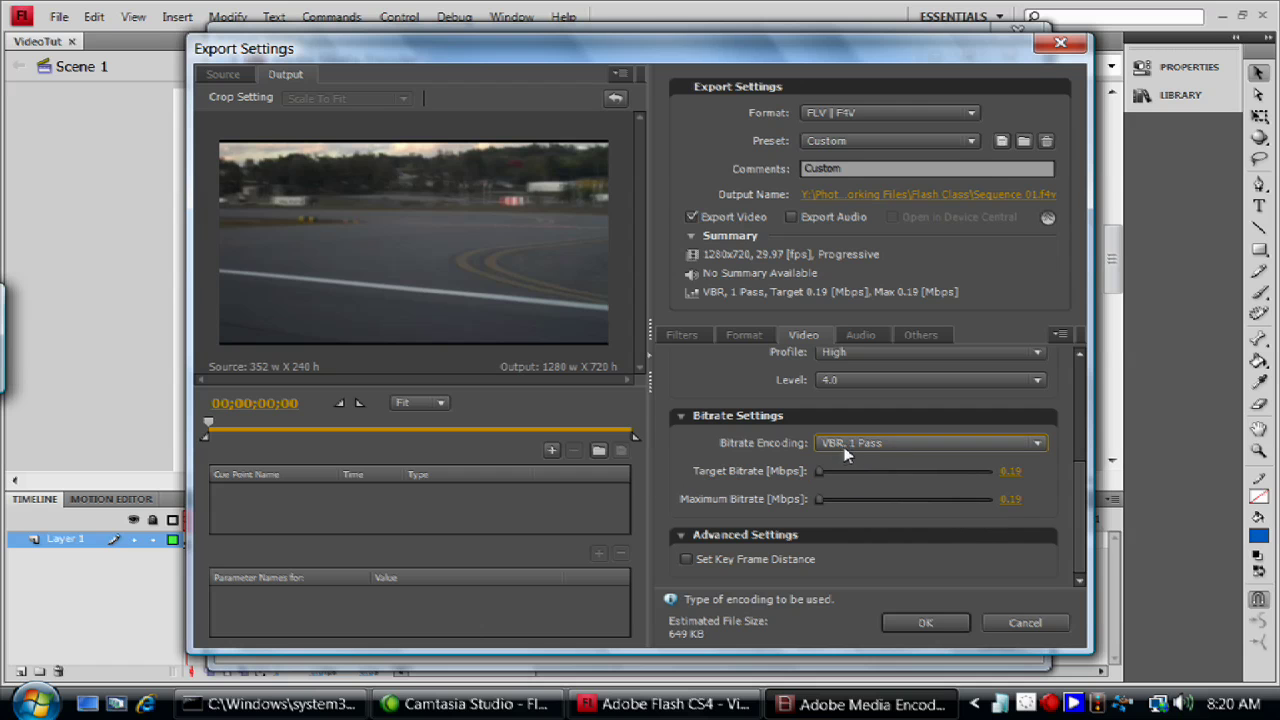
{"action": "left_click_drag", "start_coordinate": [818, 471], "coordinate": [858, 472]}
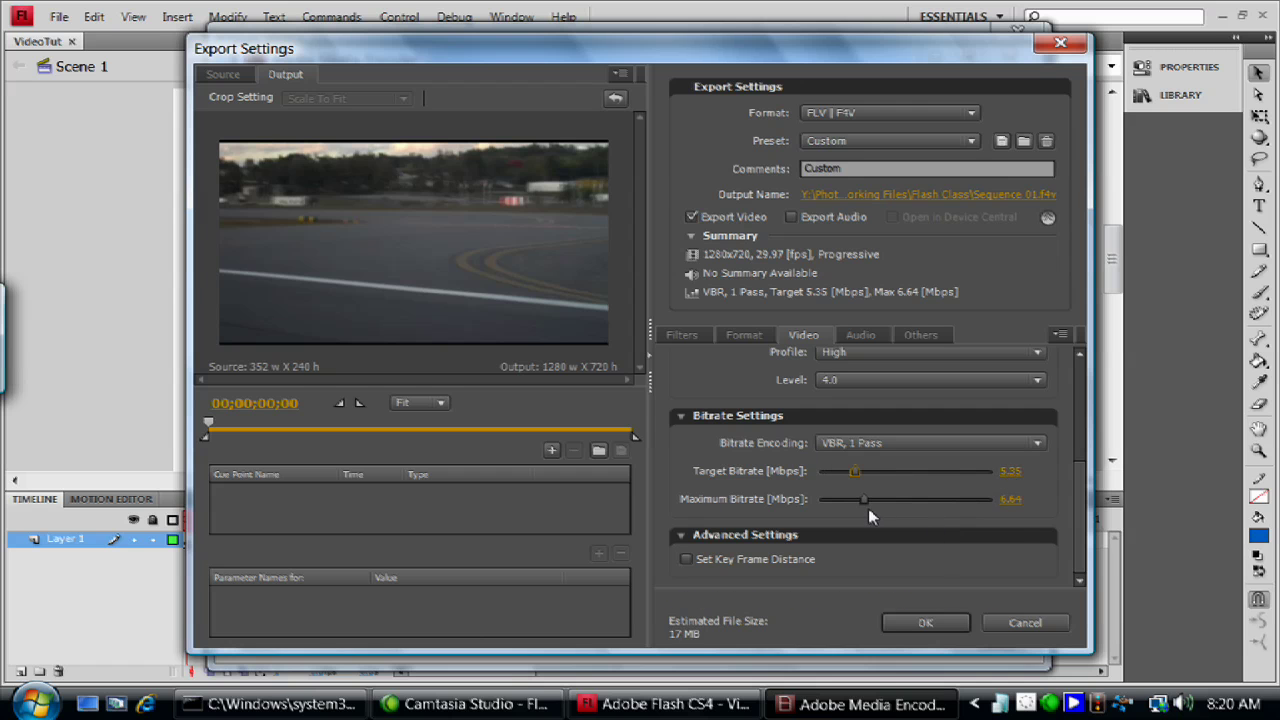
{"action": "left_click_drag", "start_coordinate": [858, 505], "coordinate": [880, 498]}
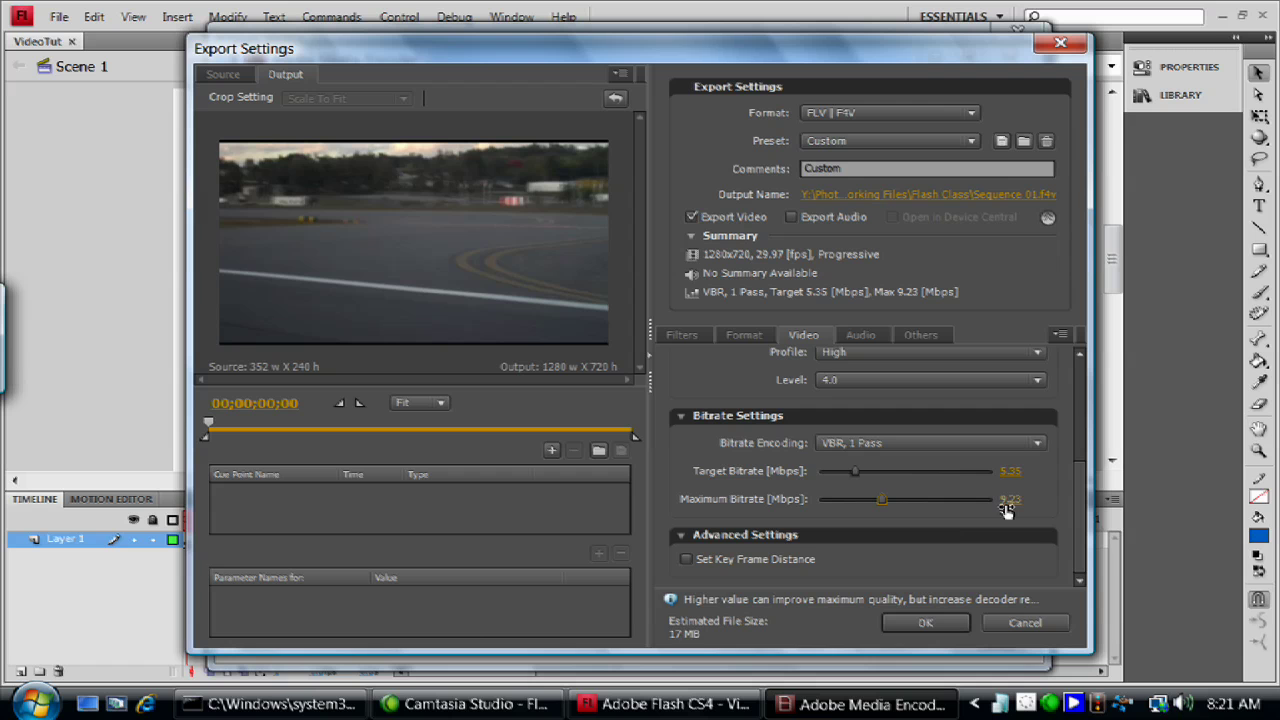
{"action": "left_click_drag", "start_coordinate": [856, 471], "coordinate": [847, 471]}
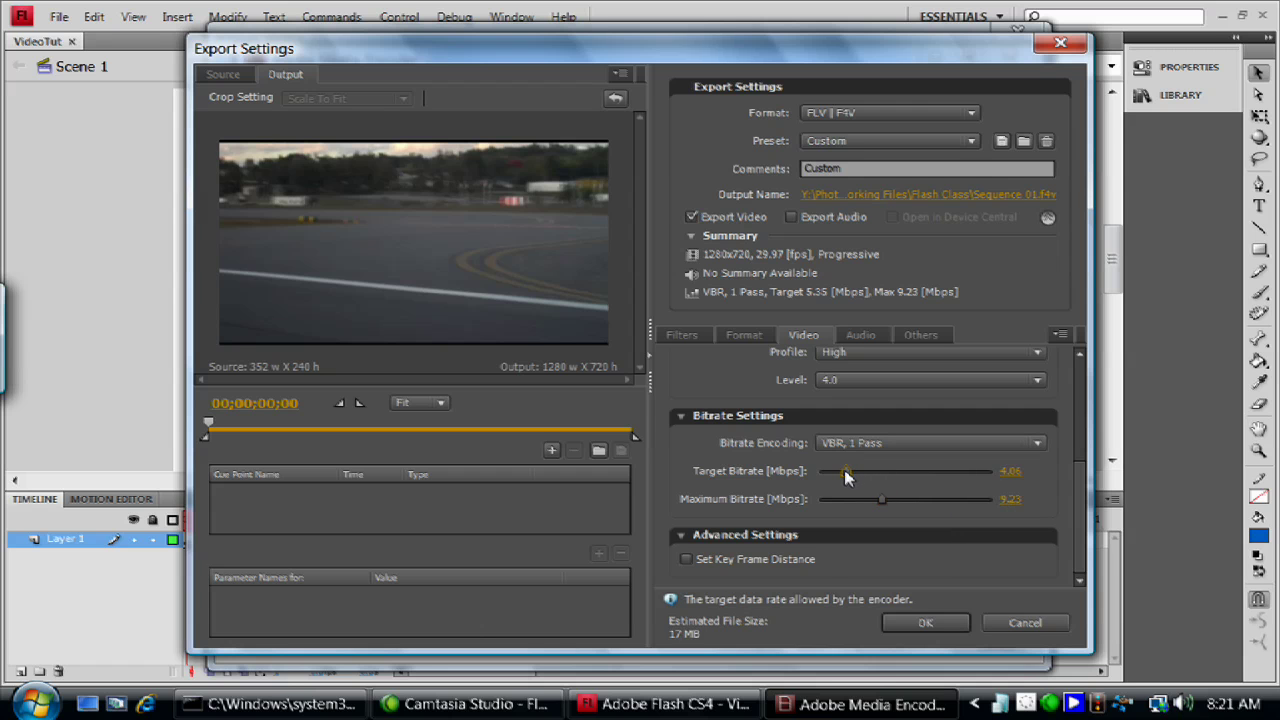
{"action": "left_click_drag", "start_coordinate": [845, 476], "coordinate": [847, 476]}
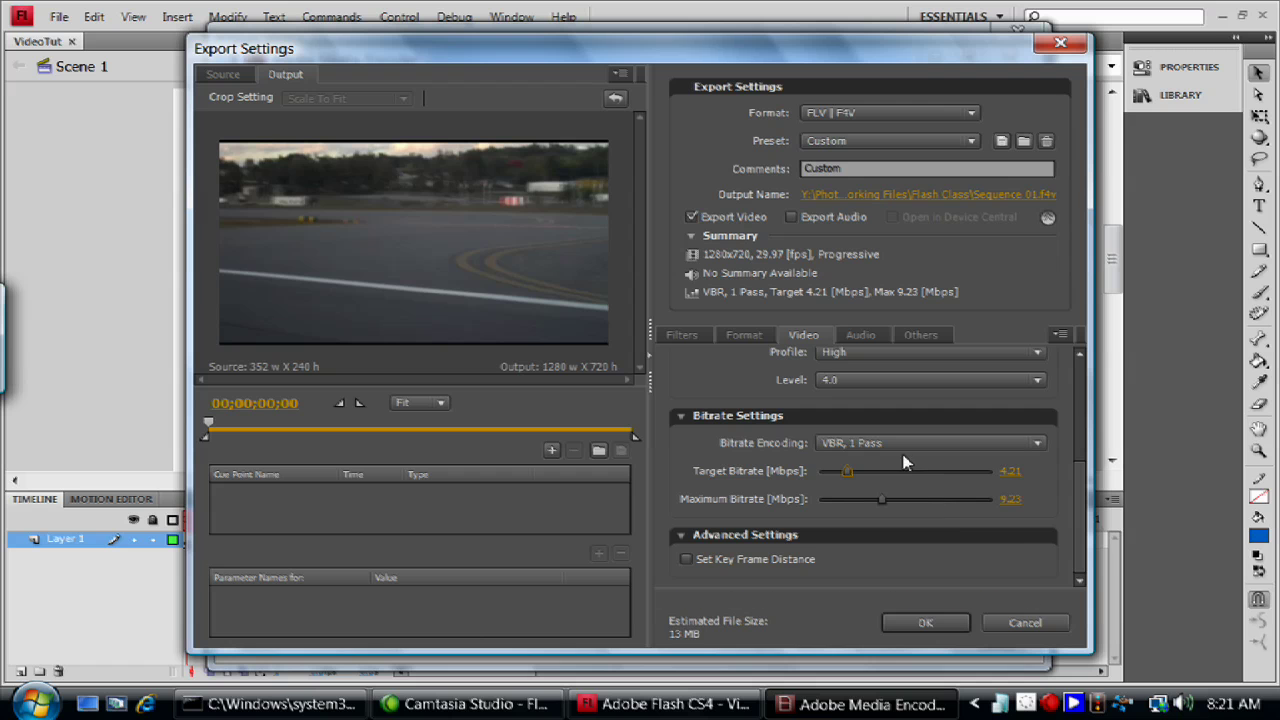
Switch the bitrate encoding to CBR, set the bitrate to about 5.64 Mbps, and return to VBR, 1 Pass
{"action": "left_click", "coordinate": [875, 443]}
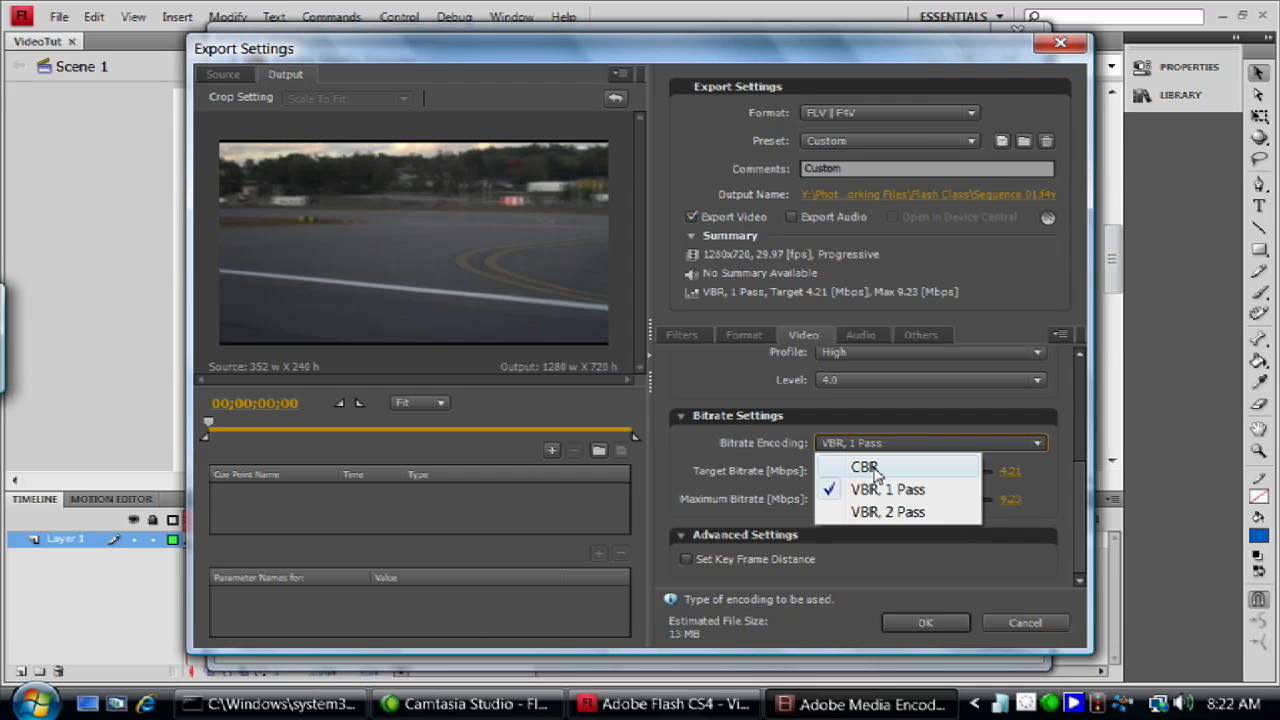
{"action": "left_click", "coordinate": [874, 470]}
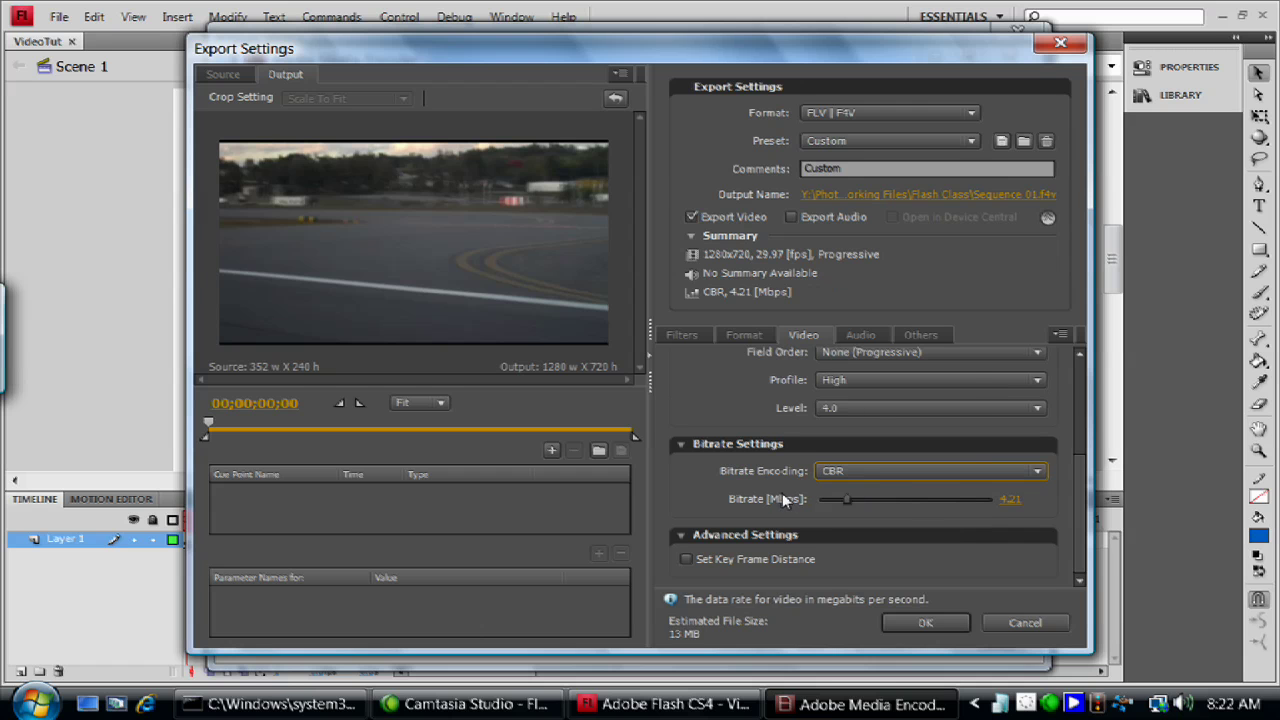
{"action": "left_click", "coordinate": [857, 500]}
{"action": "left_click_drag", "start_coordinate": [857, 505], "coordinate": [861, 505]}
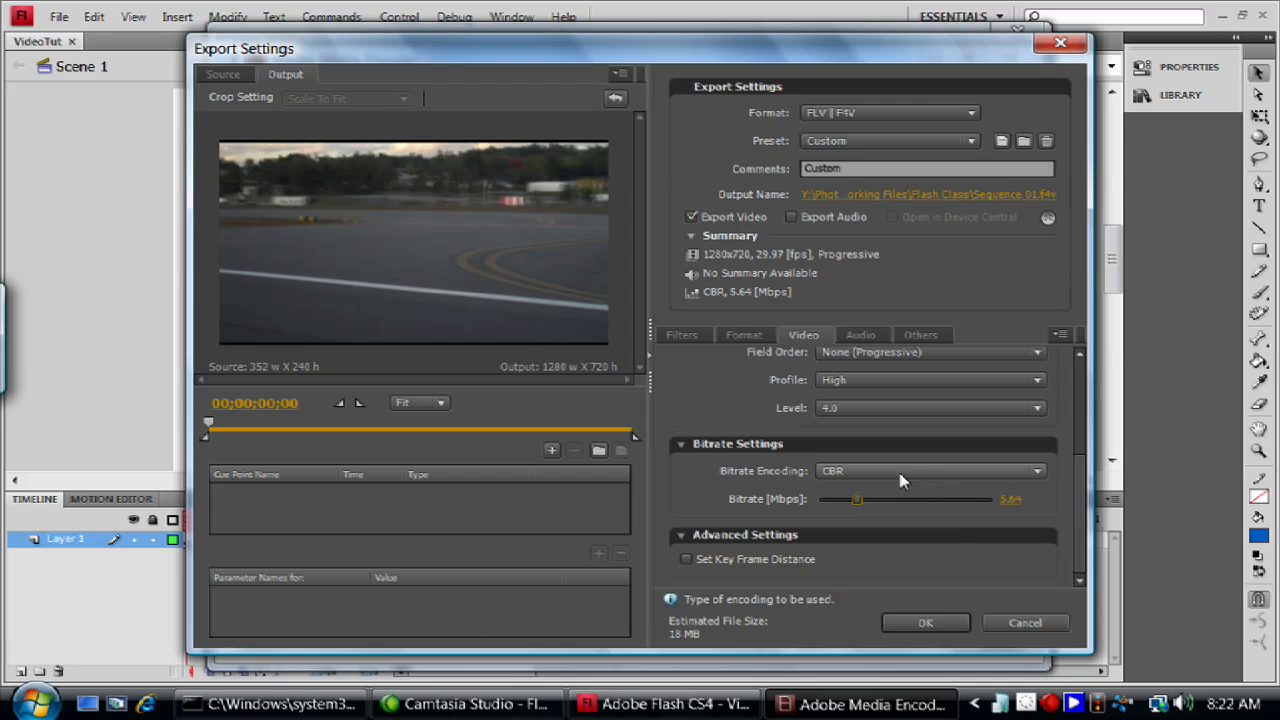
{"action": "left_click", "coordinate": [840, 474]}
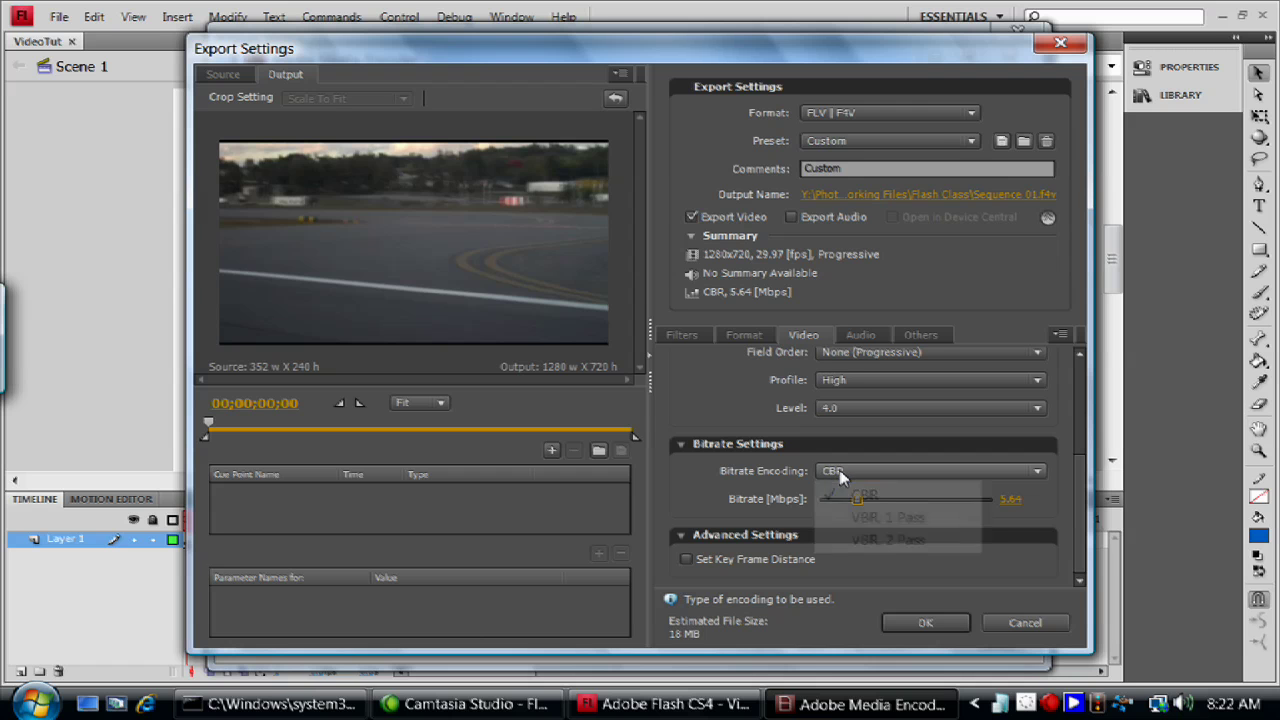
{"action": "left_click", "coordinate": [864, 518]}
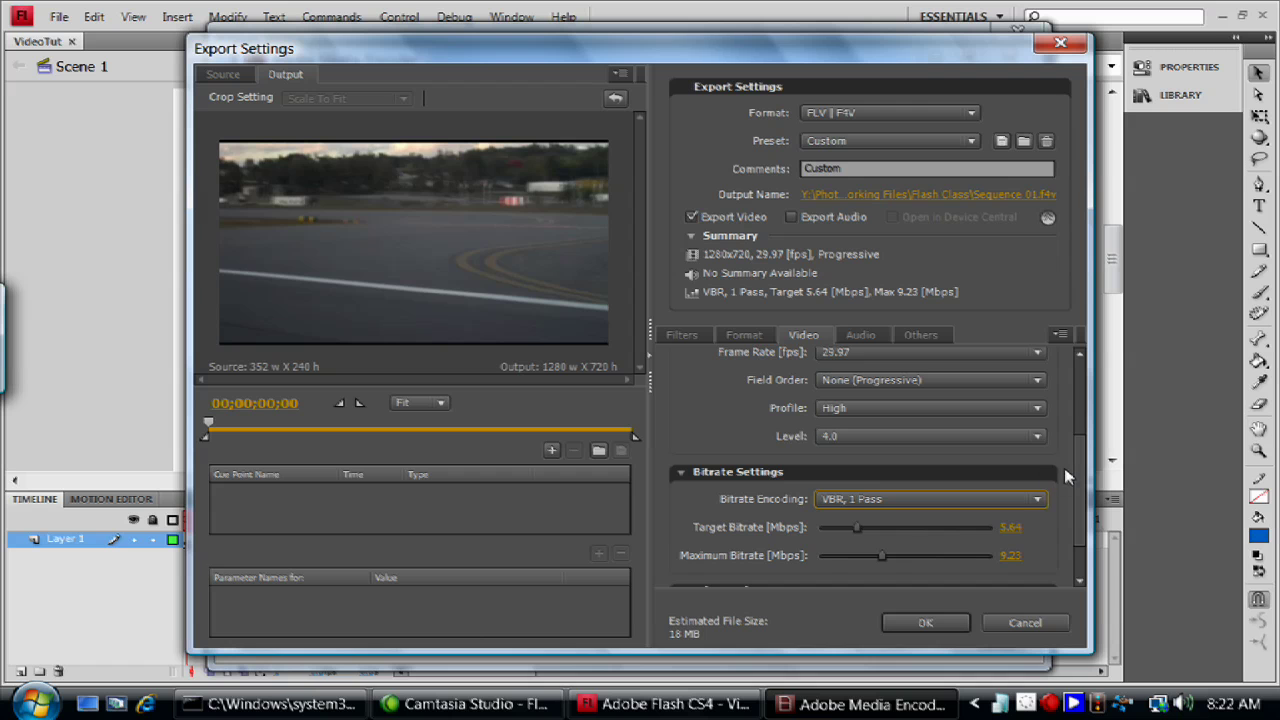
Try the custom key frame distance option in the advanced video settings and turn it off again
{"action": "scroll", "coordinate": [1063, 530], "scroll_direction": "down", "scroll_amount": 1}
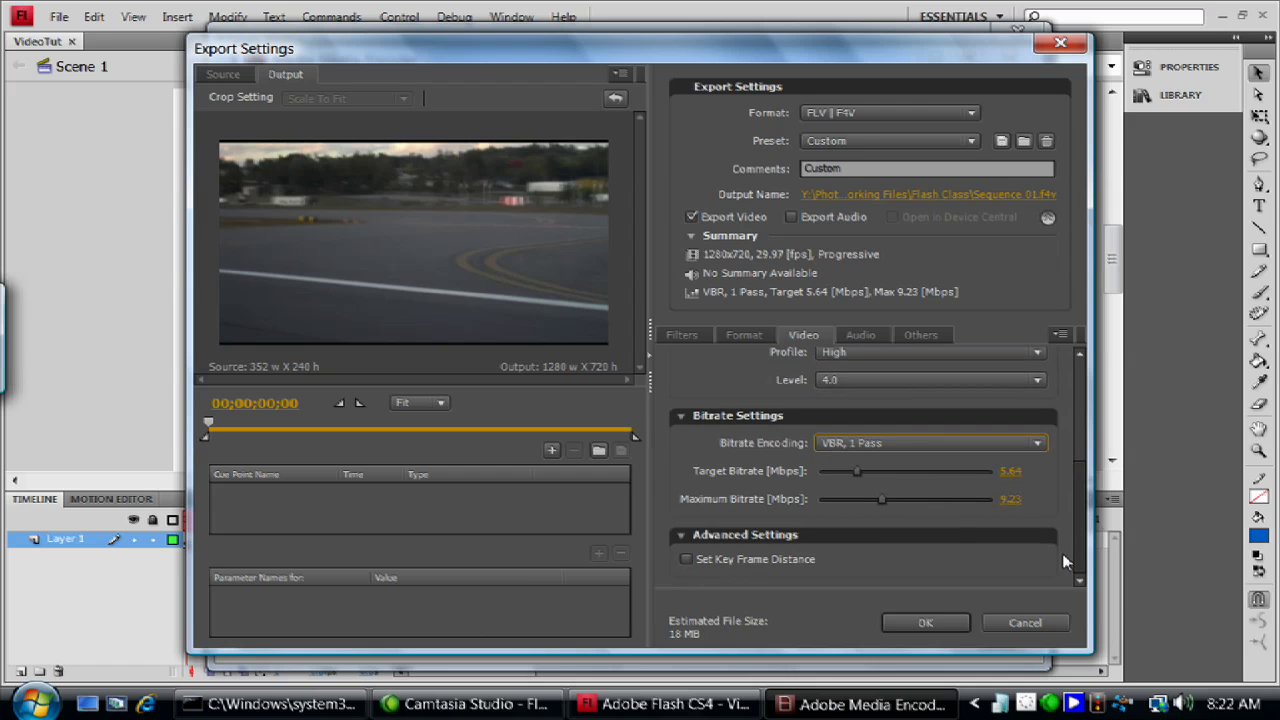
{"action": "left_click", "coordinate": [741, 562]}
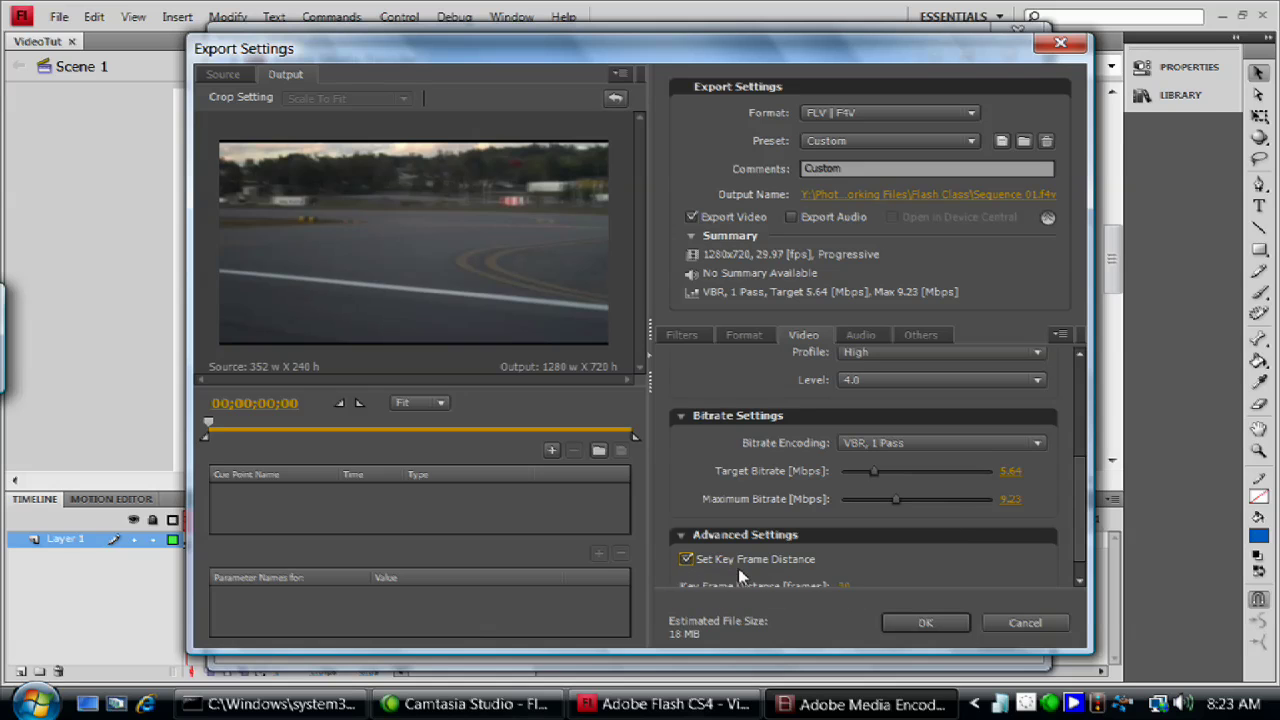
{"action": "left_click_drag", "start_coordinate": [1080, 520], "coordinate": [1098, 565]}
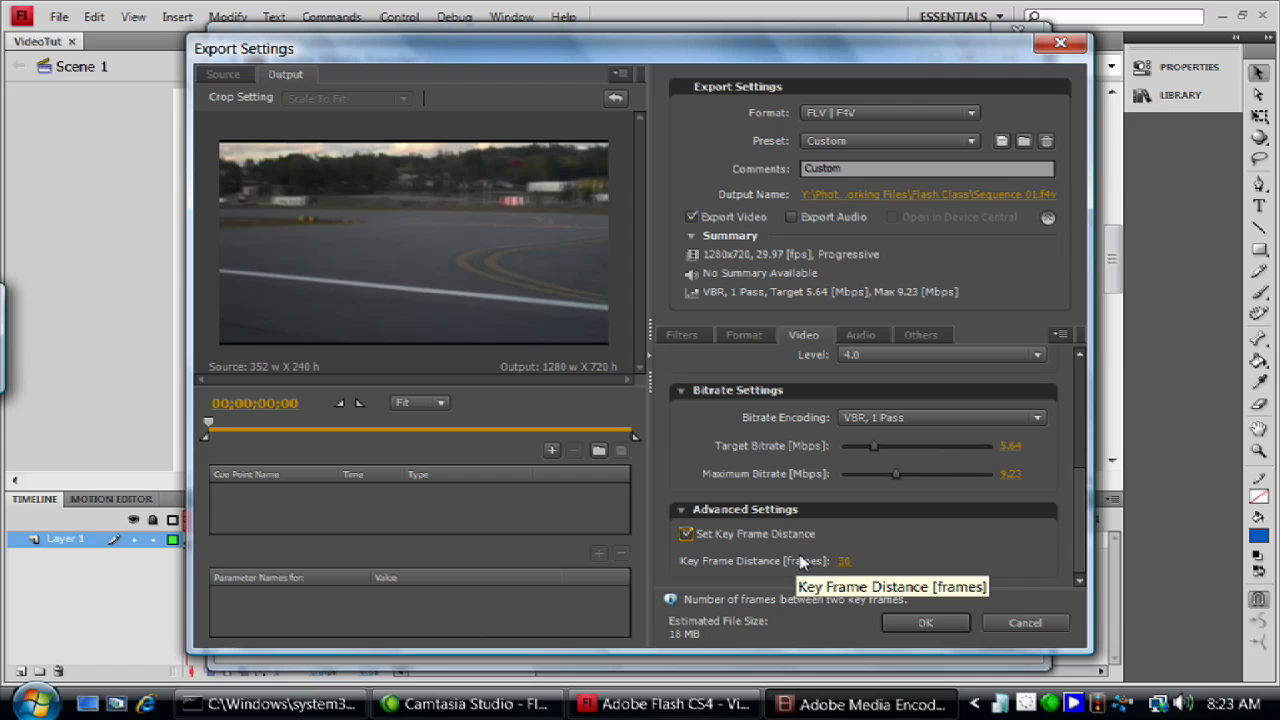
{"action": "left_click", "coordinate": [686, 534]}
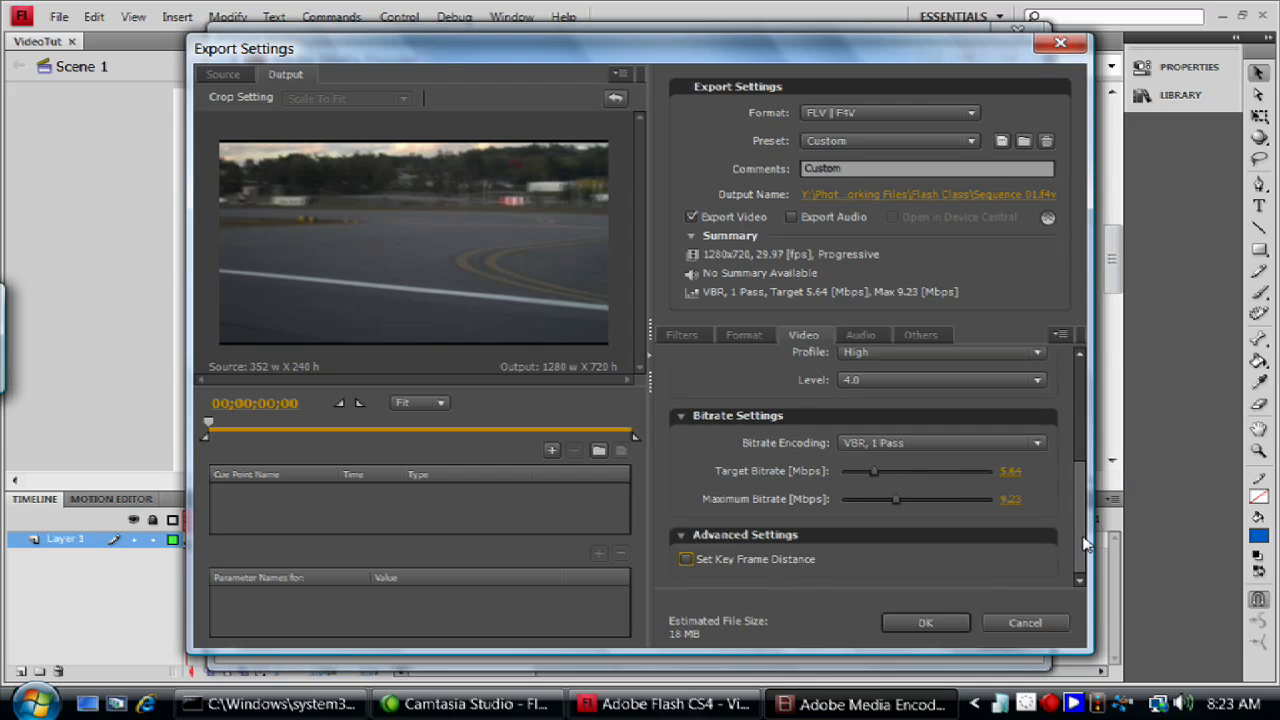
{"action": "scroll", "coordinate": [1087, 543], "scroll_direction": "up", "scroll_amount": 5}
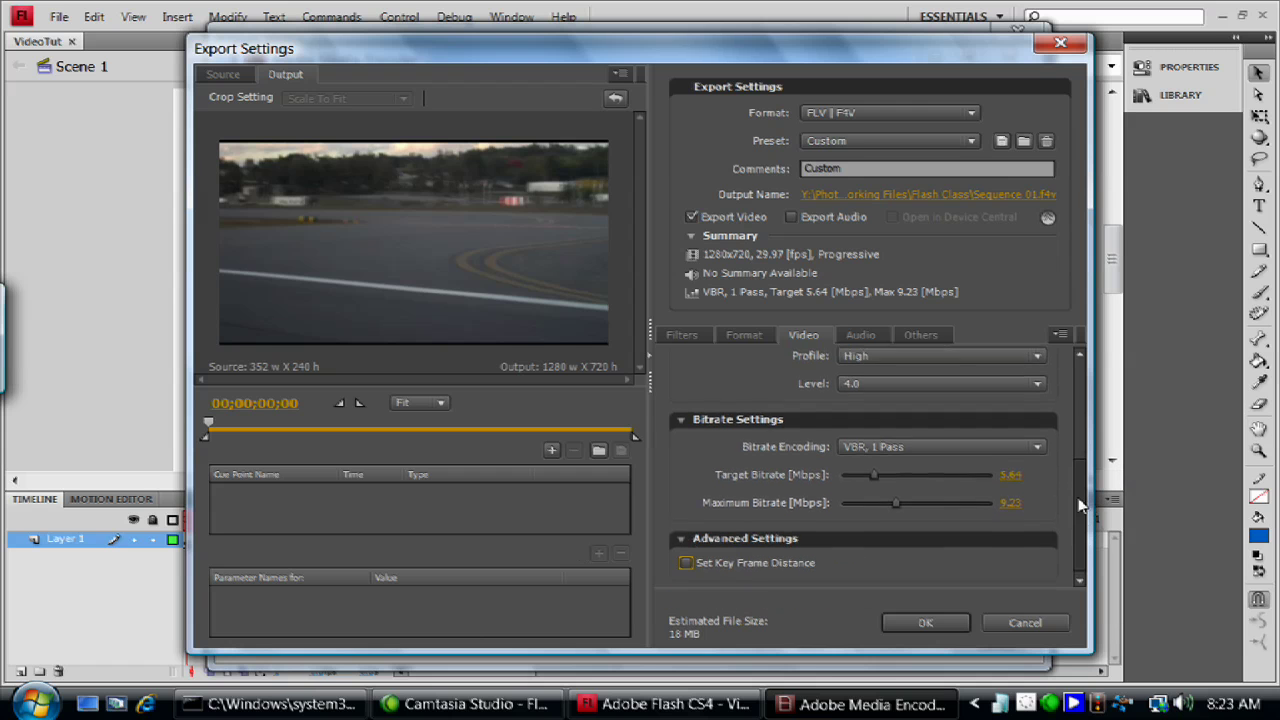
Enable audio export using the AAC codec with mono output channels
{"action": "left_click", "coordinate": [857, 337]}
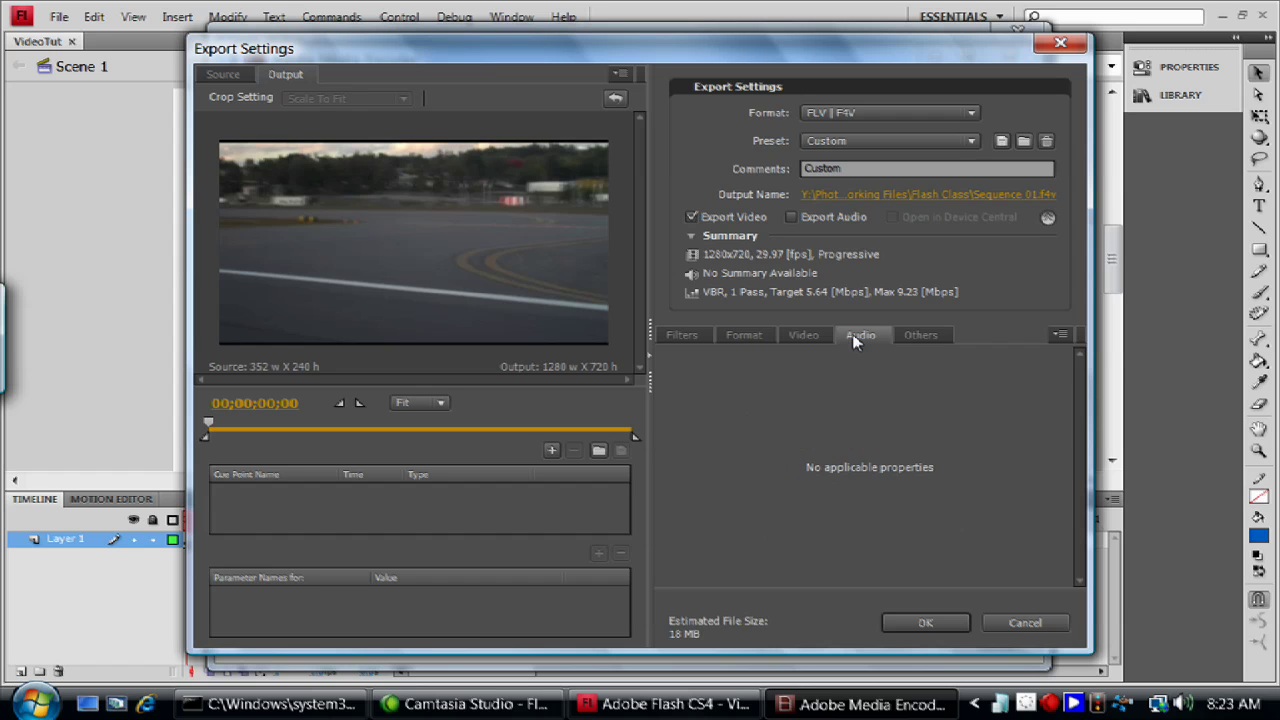
{"action": "left_click", "coordinate": [790, 218]}
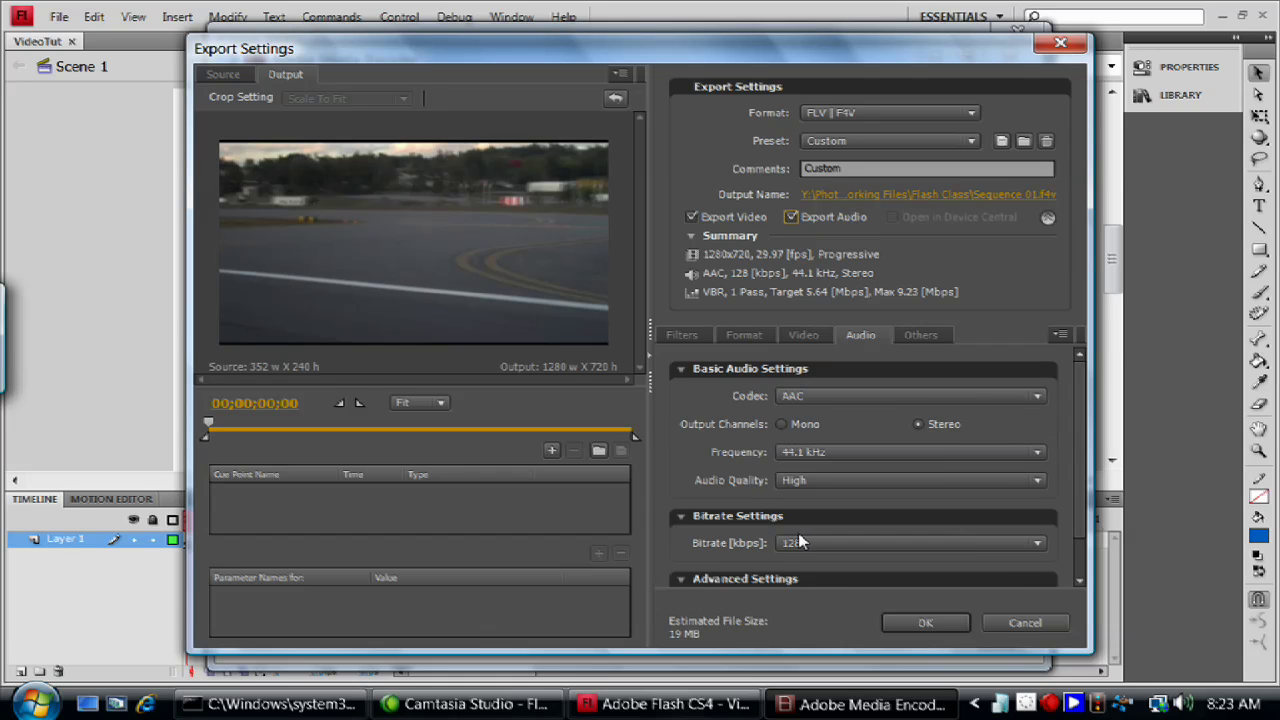
{"action": "left_click", "coordinate": [852, 396]}
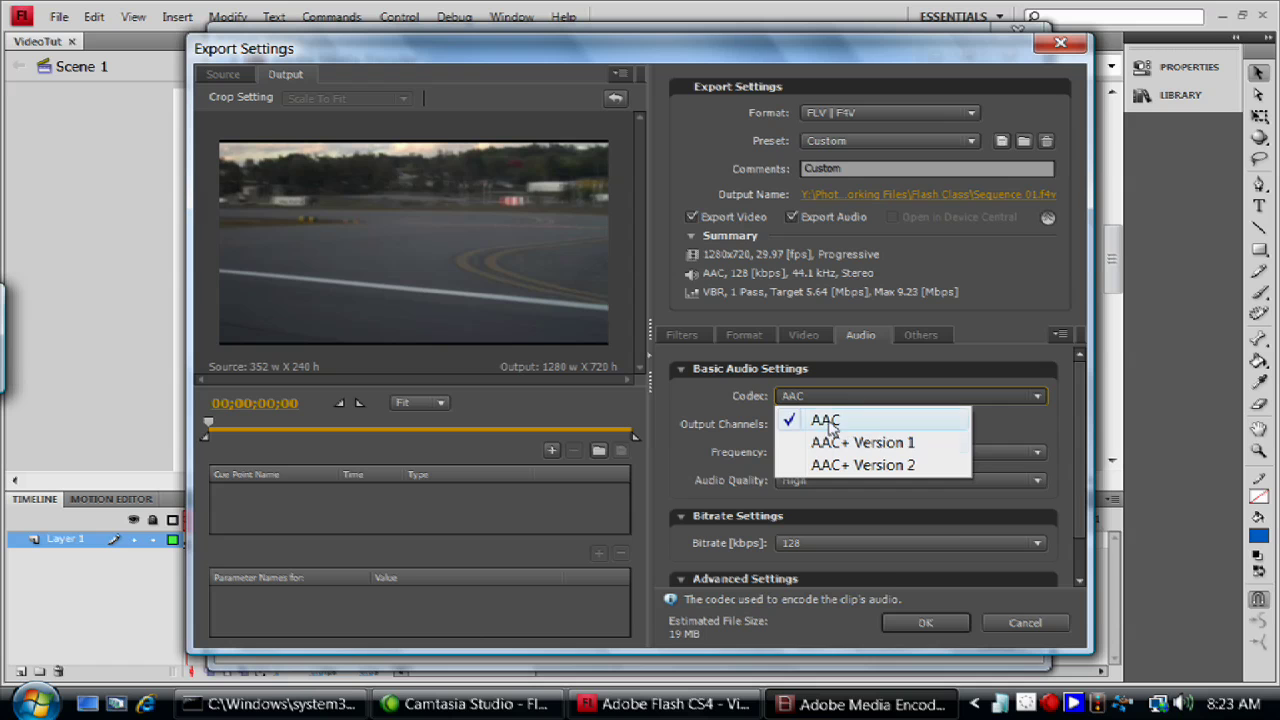
{"action": "left_click", "coordinate": [824, 422]}
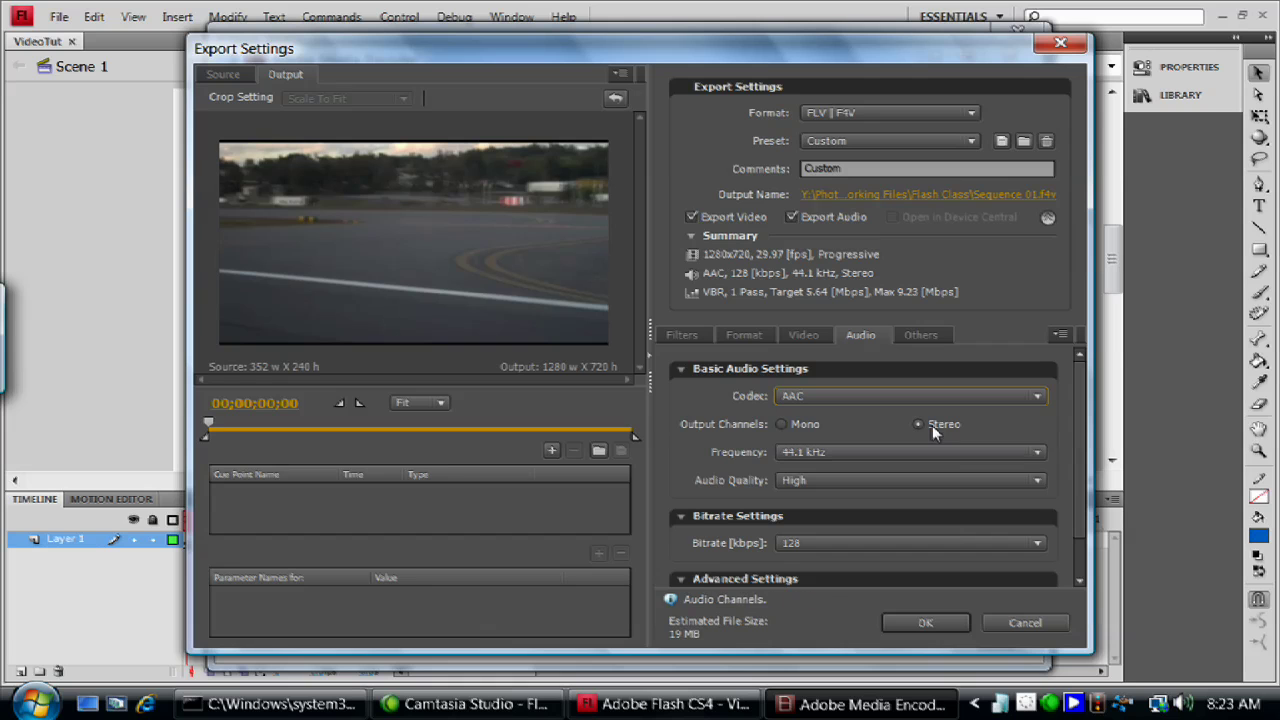
{"action": "left_click", "coordinate": [785, 426]}
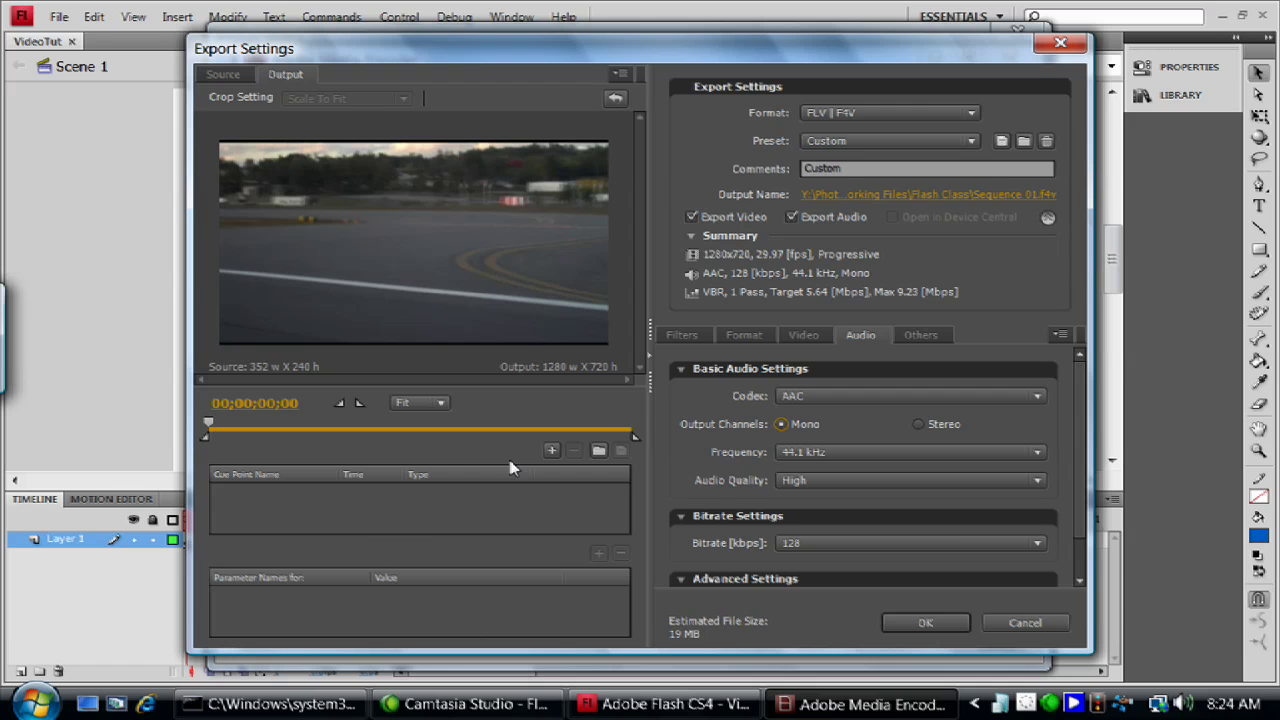
Examine the audio frequency, bitrate and advanced options, and open the FTP upload settings
{"action": "left_click", "coordinate": [832, 451]}
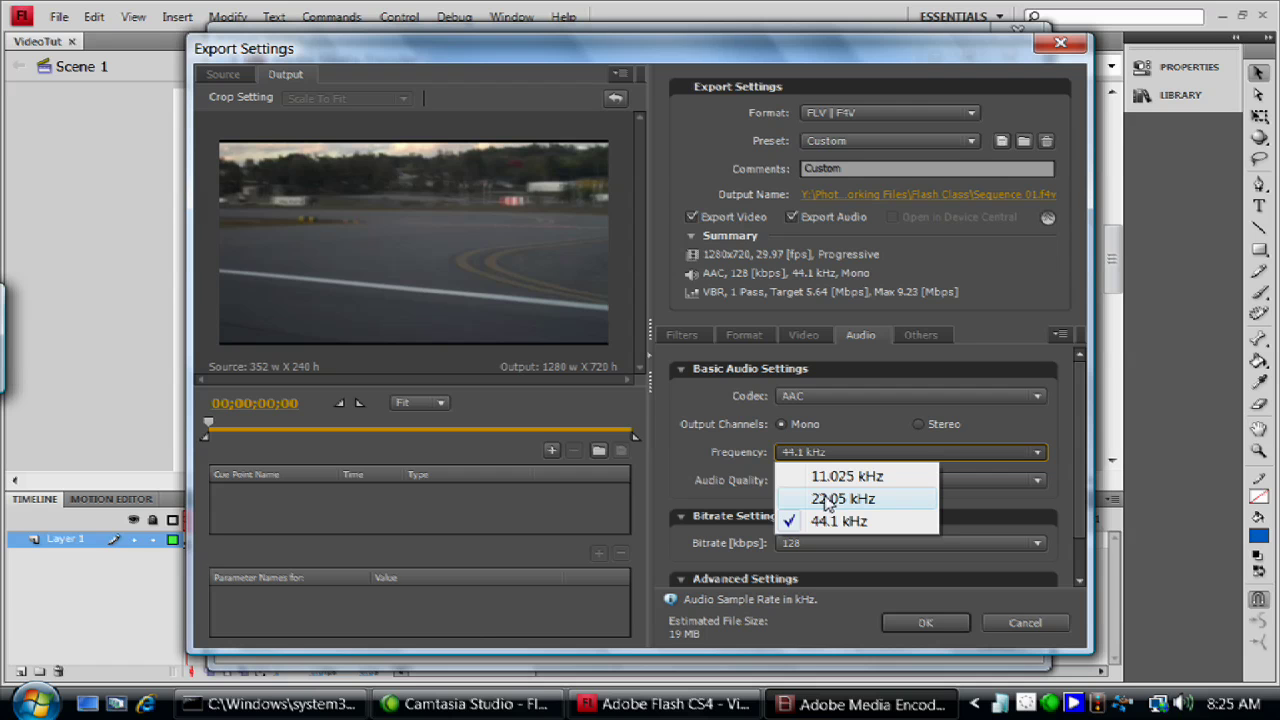
{"action": "left_click", "coordinate": [740, 545]}
{"action": "left_click", "coordinate": [840, 546]}
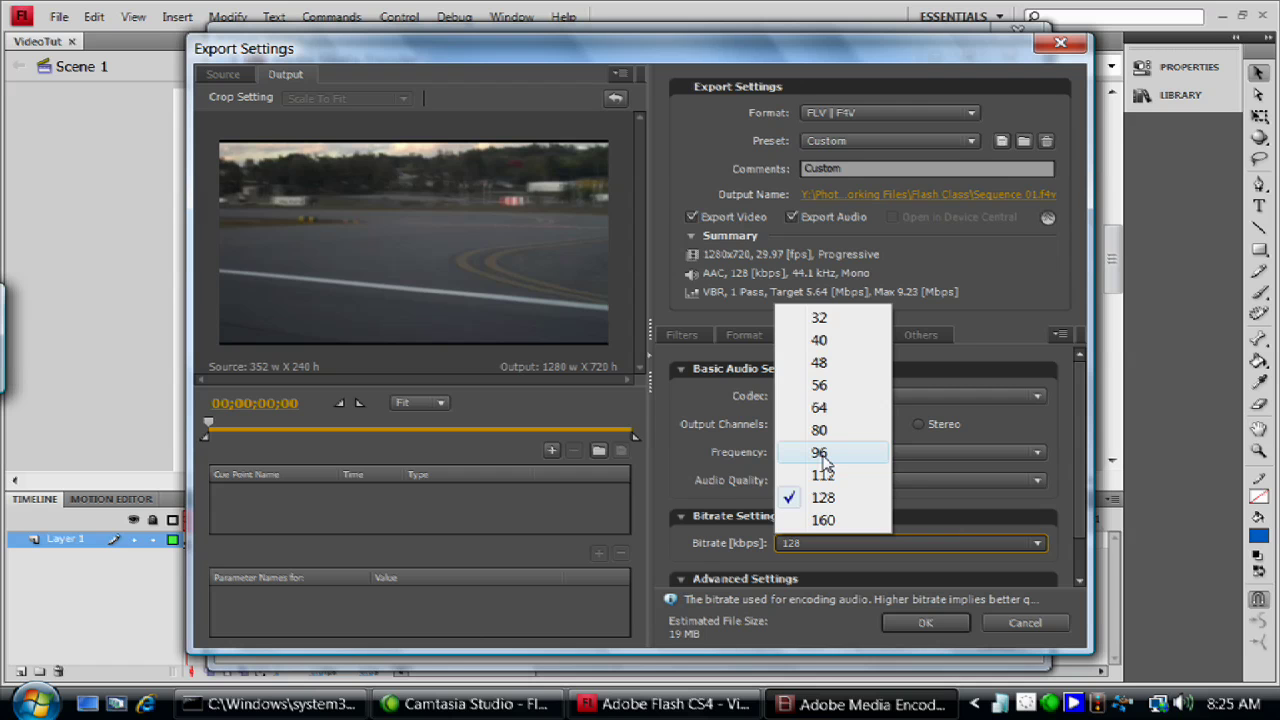
{"action": "left_click", "coordinate": [1087, 470]}
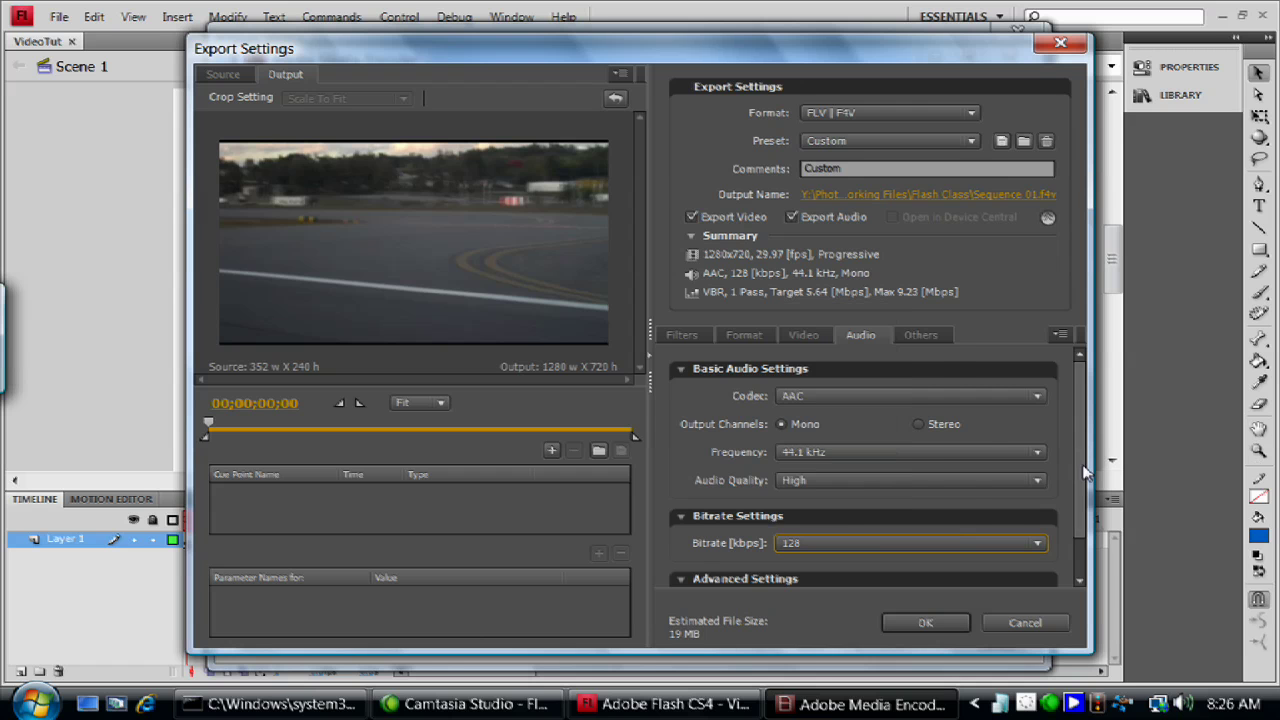
{"action": "scroll", "coordinate": [1080, 500], "scroll_direction": "down", "scroll_amount": 2}
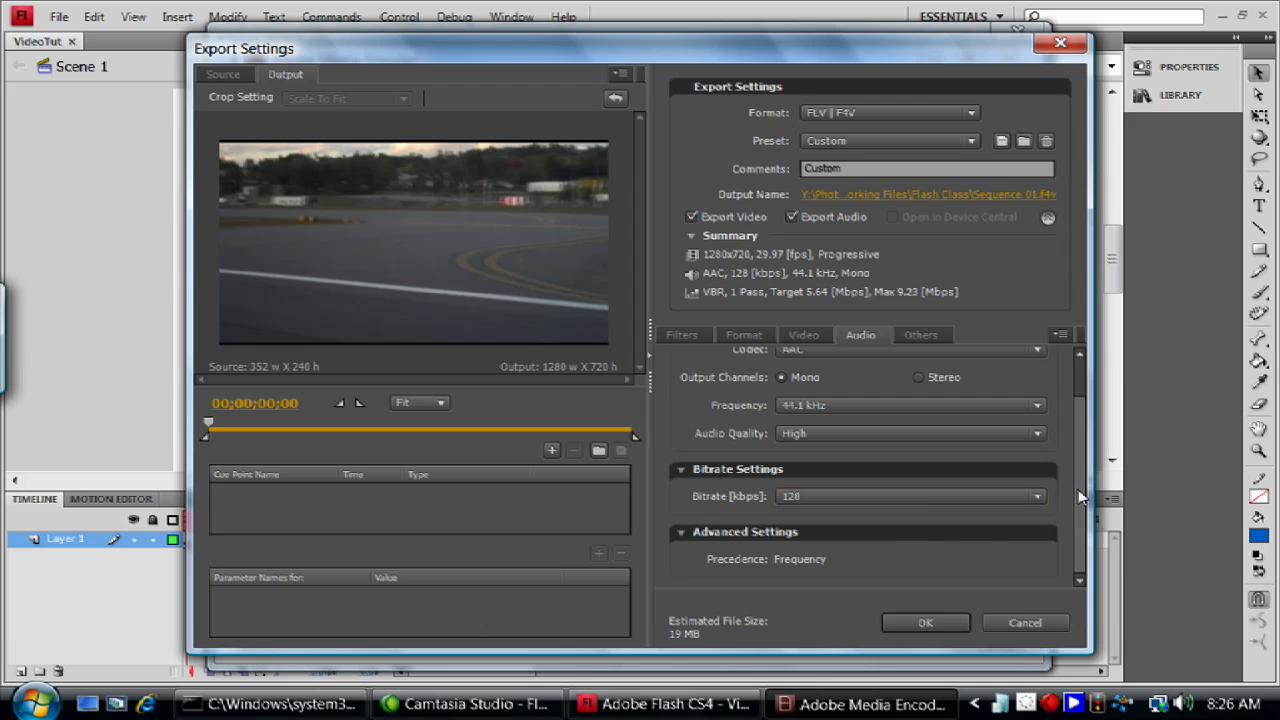
{"action": "scroll", "coordinate": [1080, 420], "scroll_direction": "up", "scroll_amount": 2}
{"action": "left_click", "coordinate": [928, 340]}
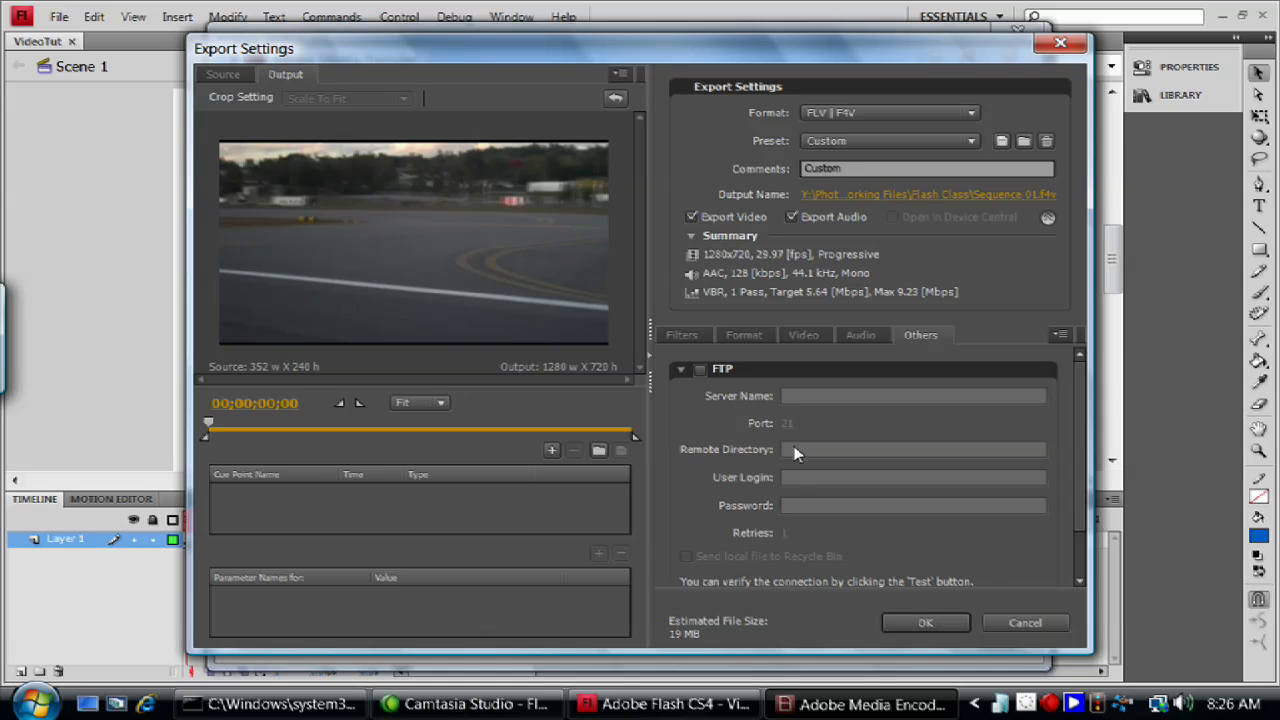
Look over the remaining FTP options, turn off audio export and accept the export settings
{"action": "left_click_drag", "start_coordinate": [1083, 458], "coordinate": [1082, 500]}
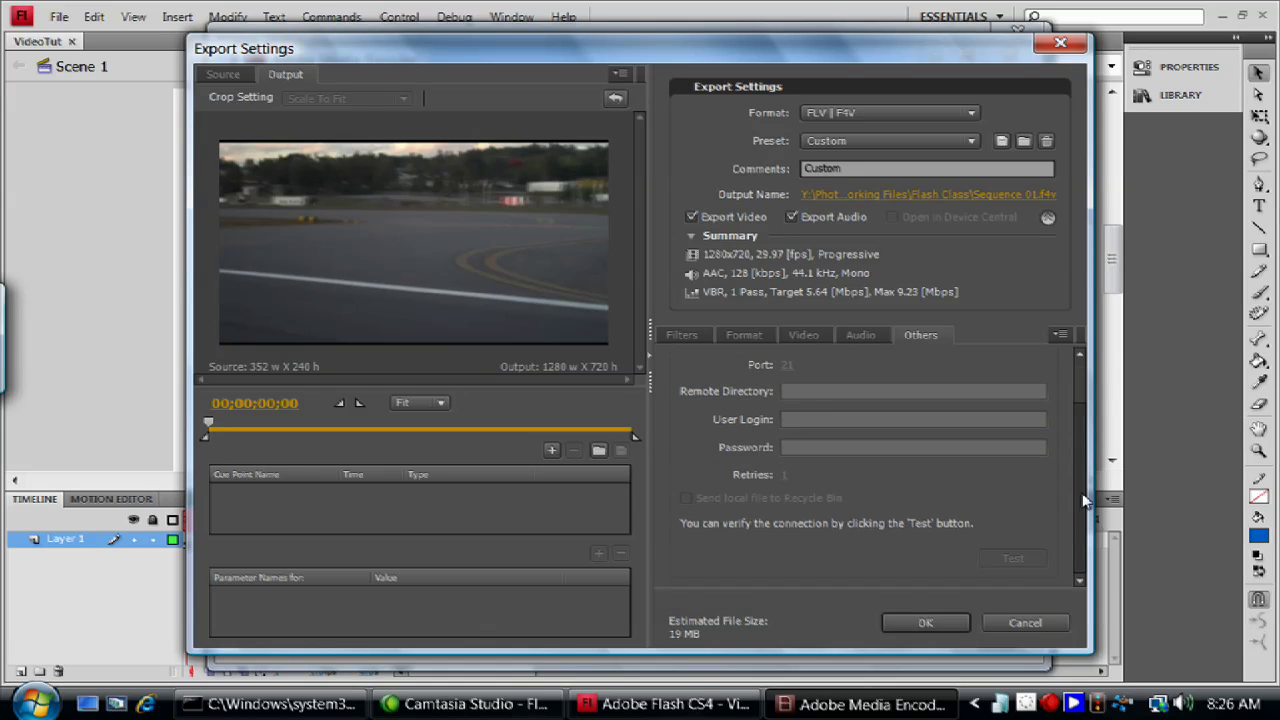
{"action": "scroll", "coordinate": [1086, 535], "scroll_direction": "up", "scroll_amount": 3}
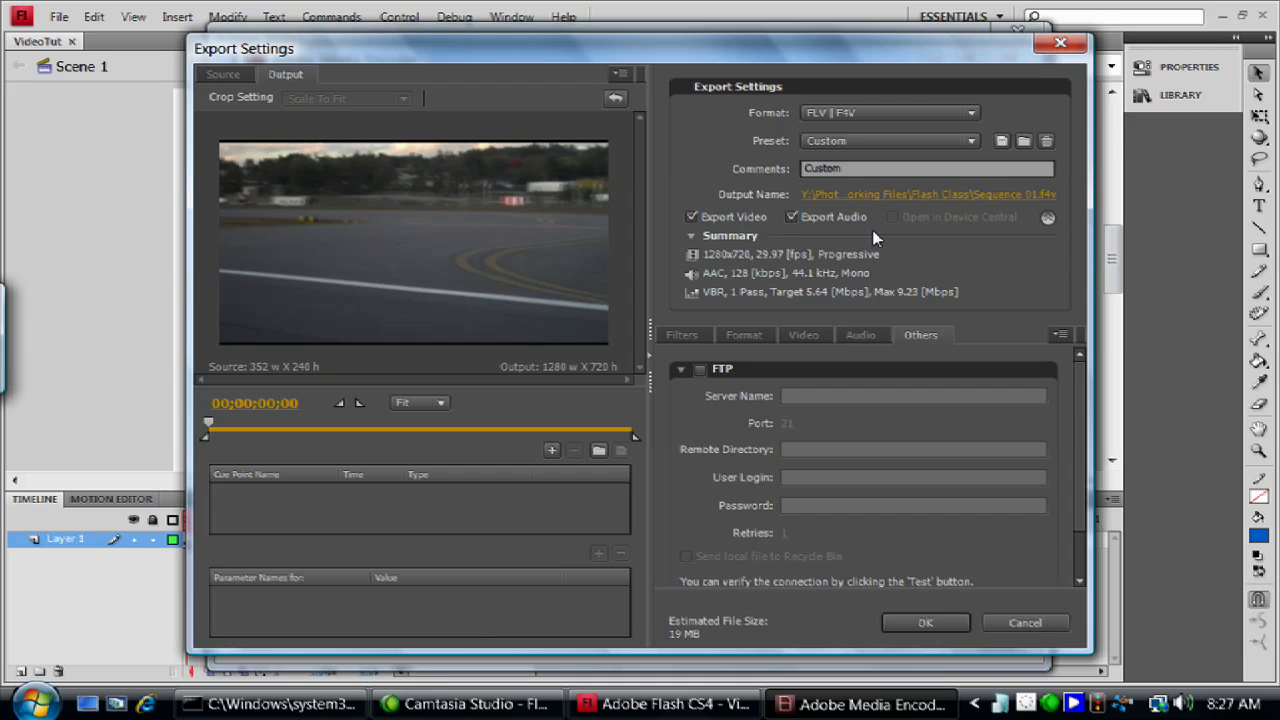
{"action": "left_click", "coordinate": [792, 216]}
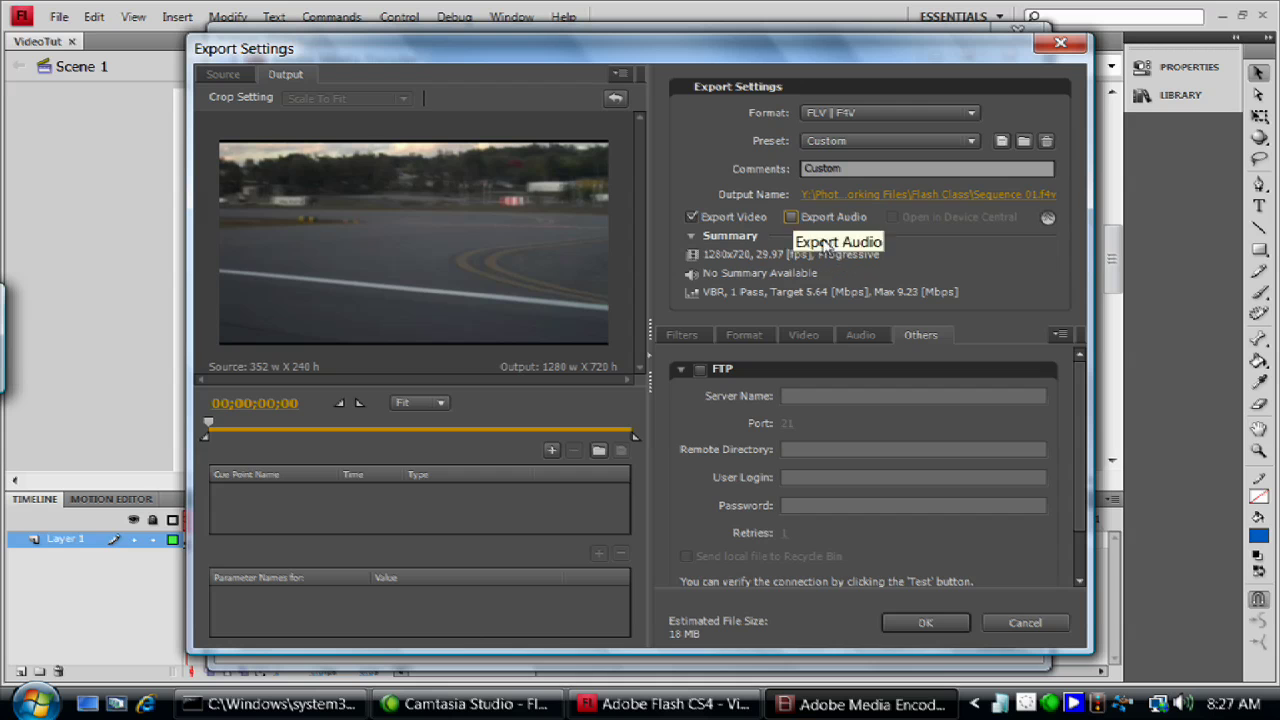
{"action": "left_click", "coordinate": [928, 622]}
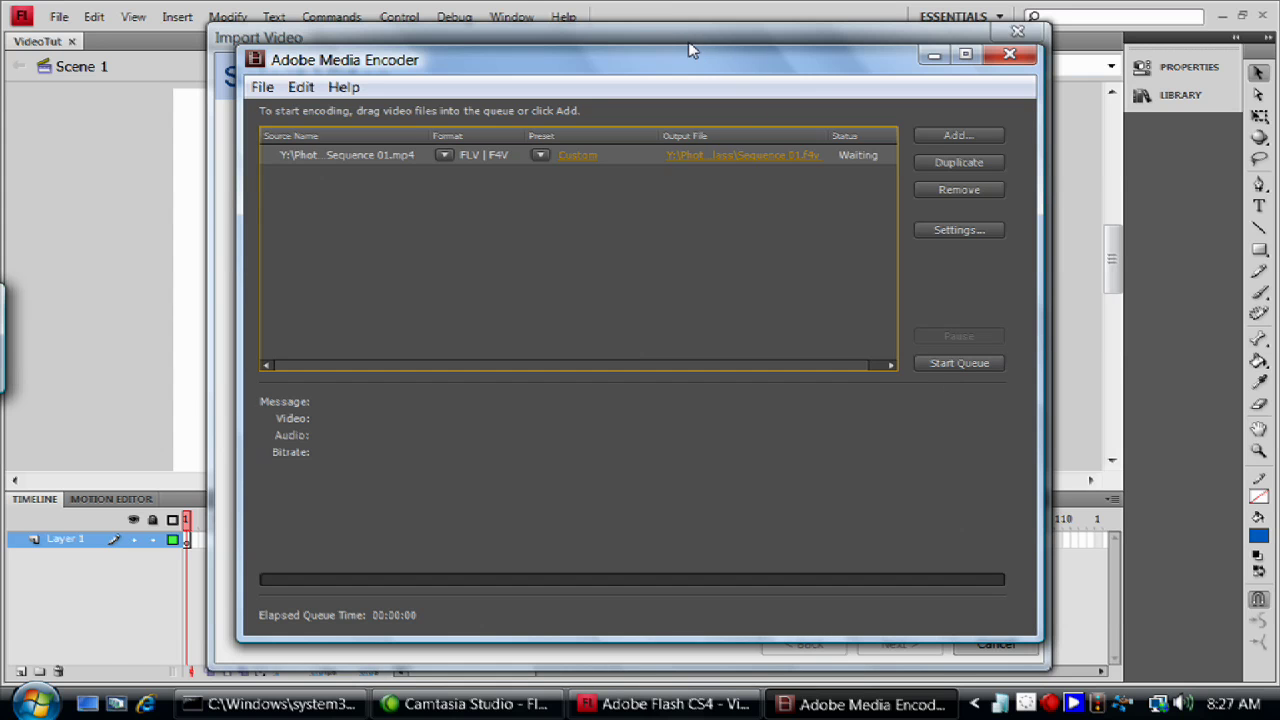
{"action": "left_click_drag", "start_coordinate": [714, 64], "coordinate": [944, 459]}
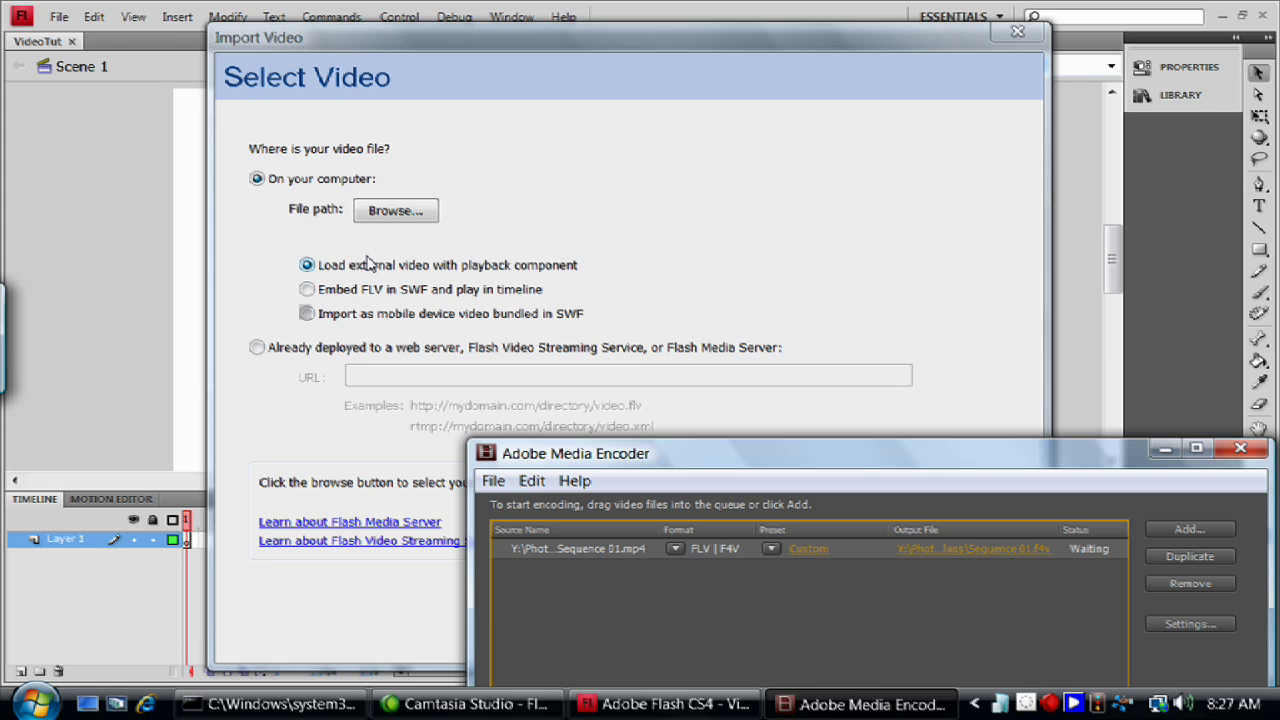
{"action": "left_click_drag", "start_coordinate": [748, 461], "coordinate": [505, 72]}
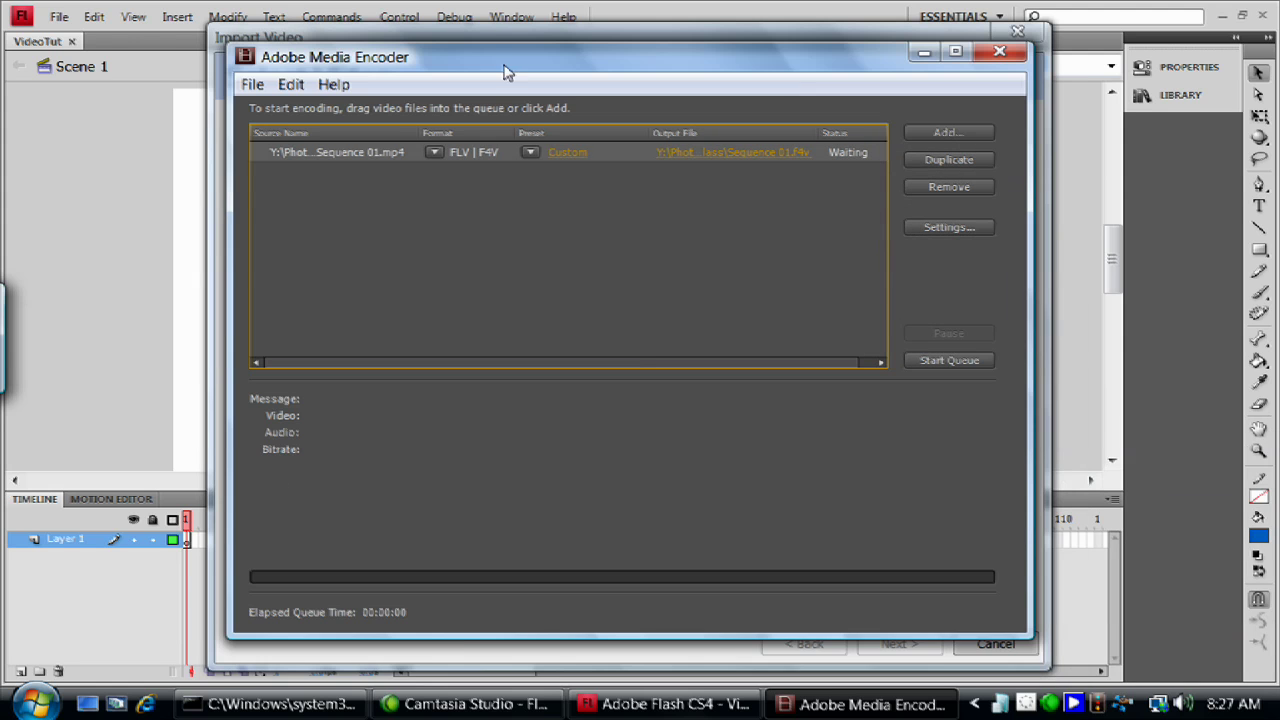
Reopen the export settings for Sequence 01, preview the output at about 00;00;13;16 and show the basic video settings
{"action": "left_click", "coordinate": [567, 155]}
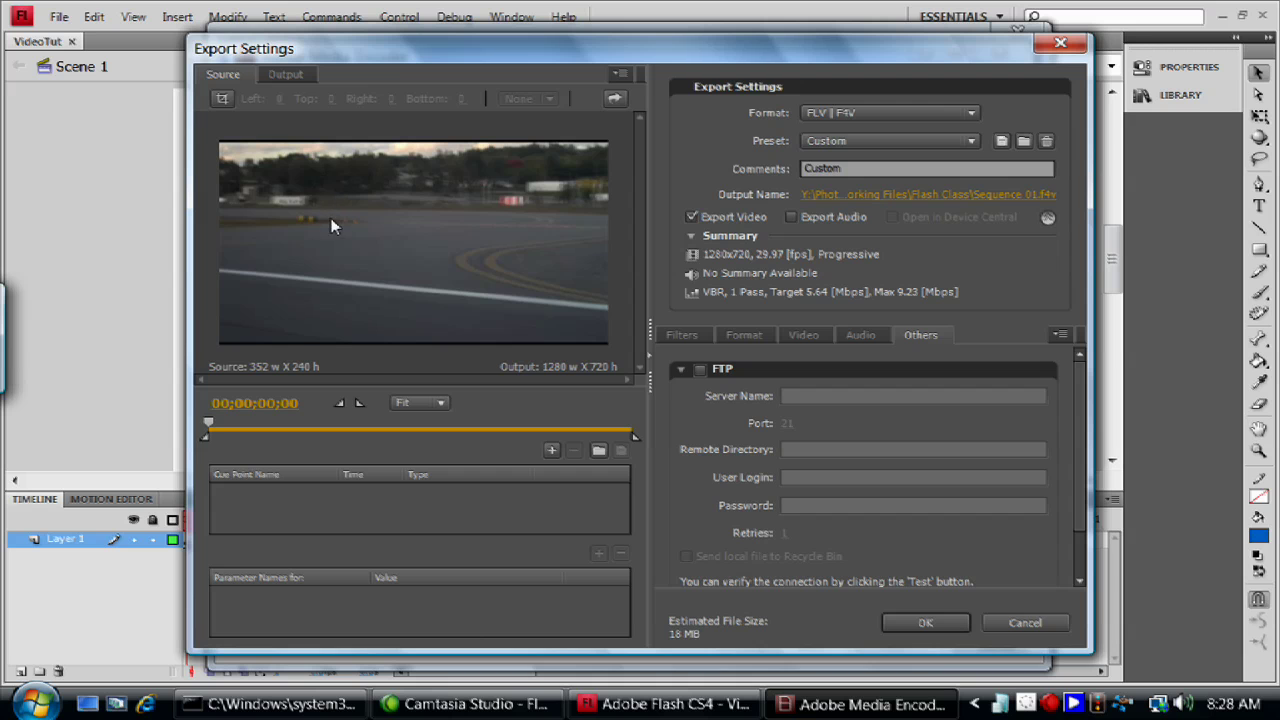
{"action": "left_click", "coordinate": [281, 80]}
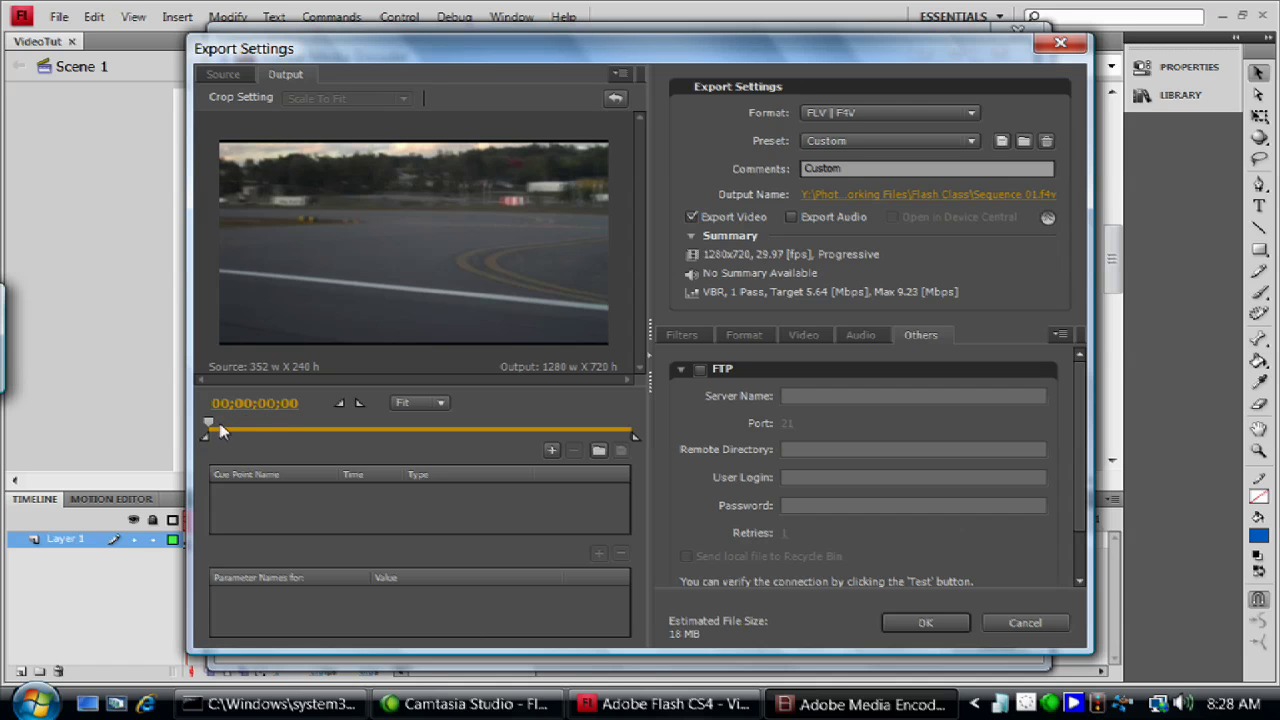
{"action": "left_click_drag", "start_coordinate": [222, 430], "coordinate": [415, 456]}
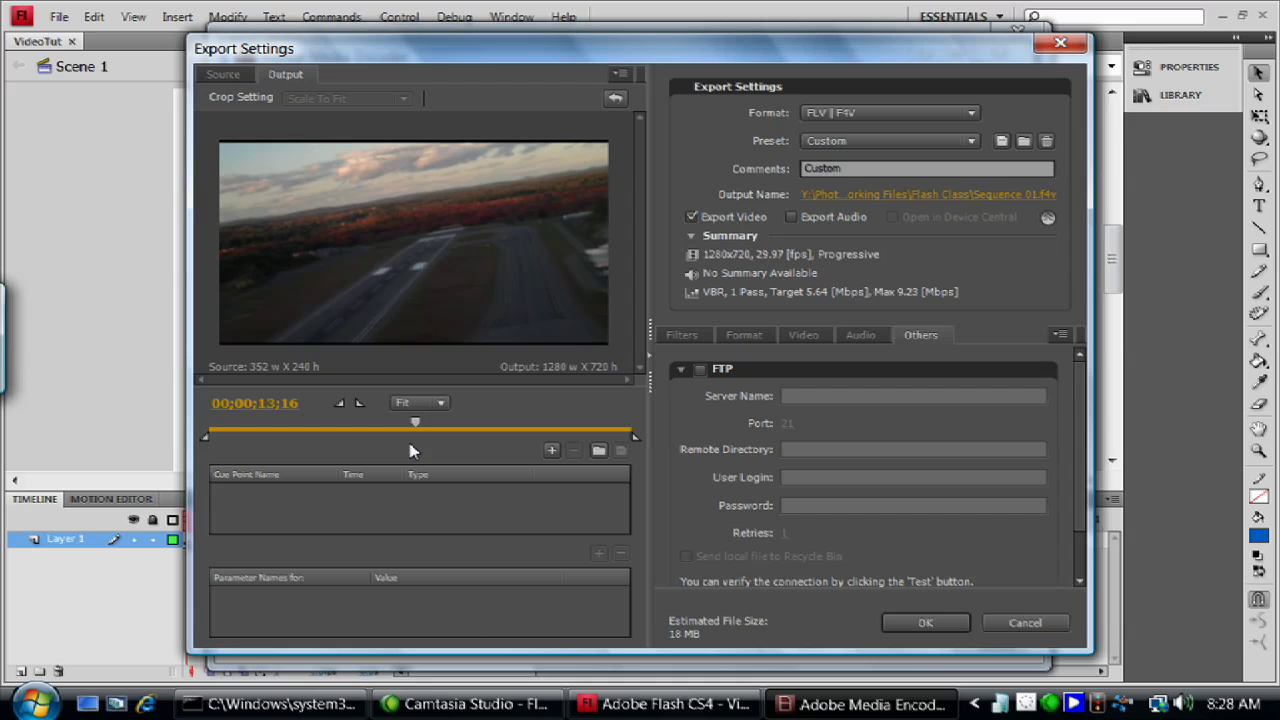
{"action": "left_click", "coordinate": [806, 335]}
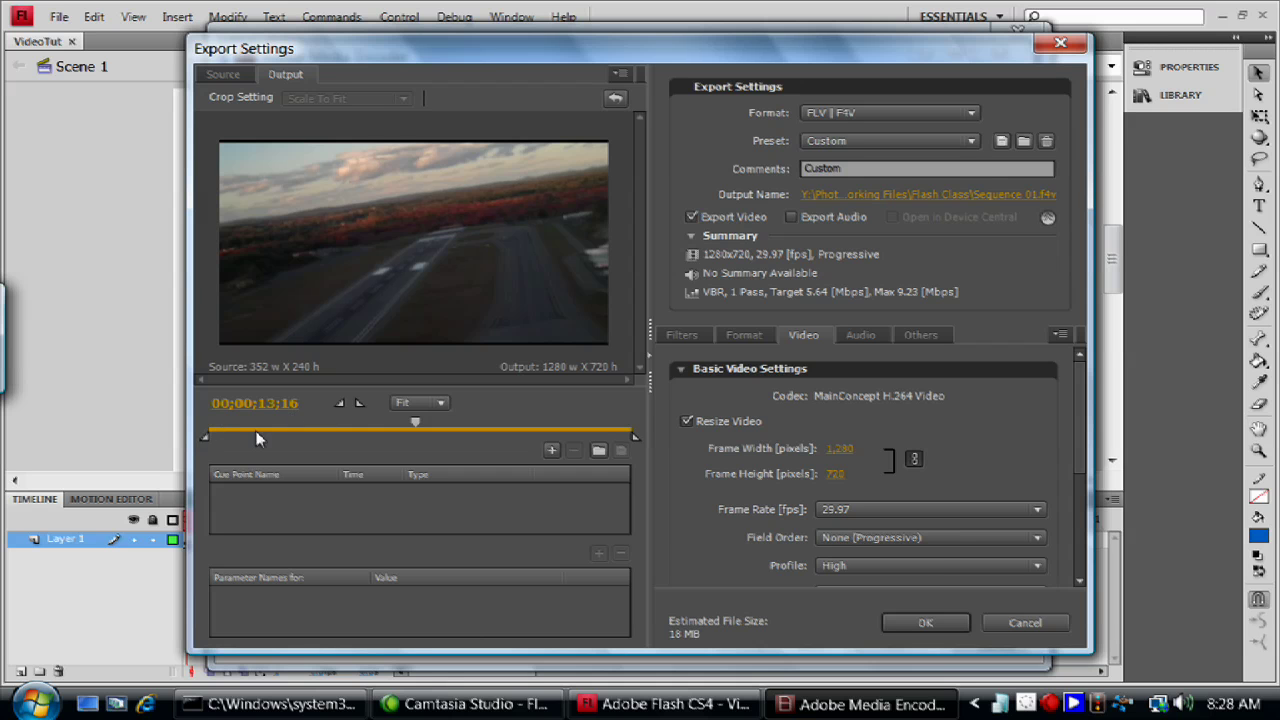
Trim the start of the clip by moving the in point about one-tenth into its length
{"action": "left_click_drag", "start_coordinate": [204, 441], "coordinate": [246, 450]}
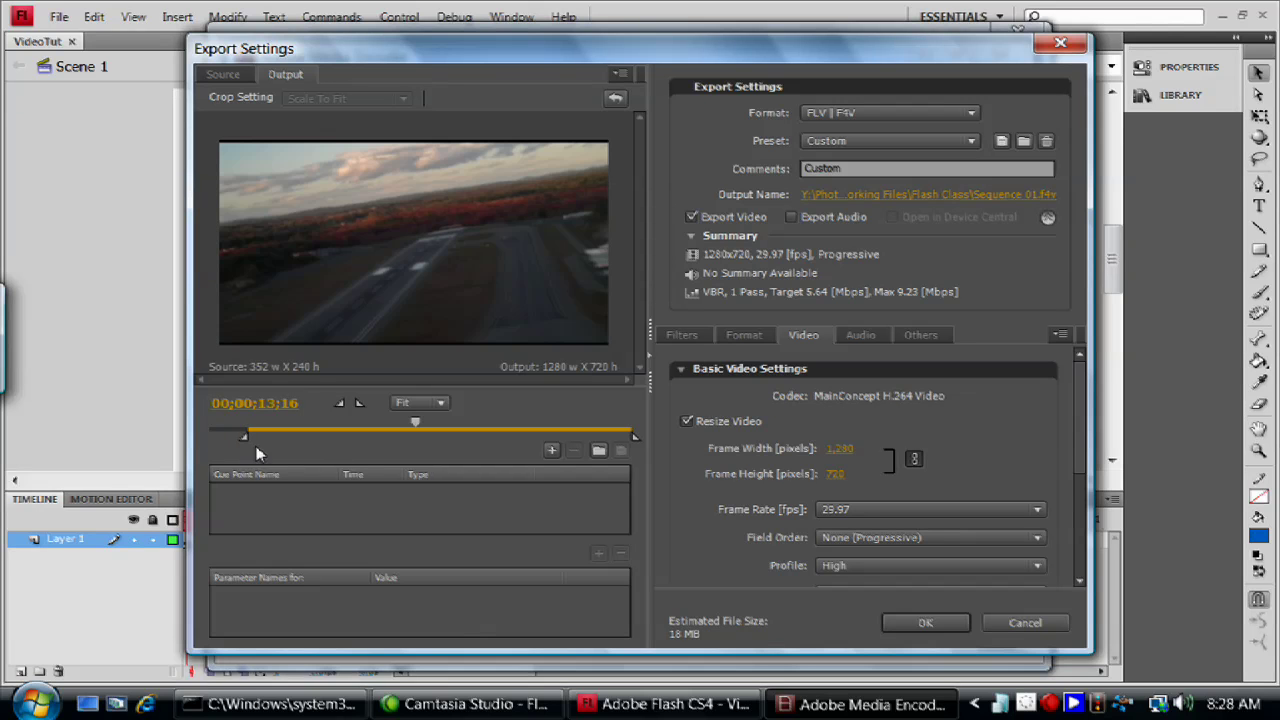